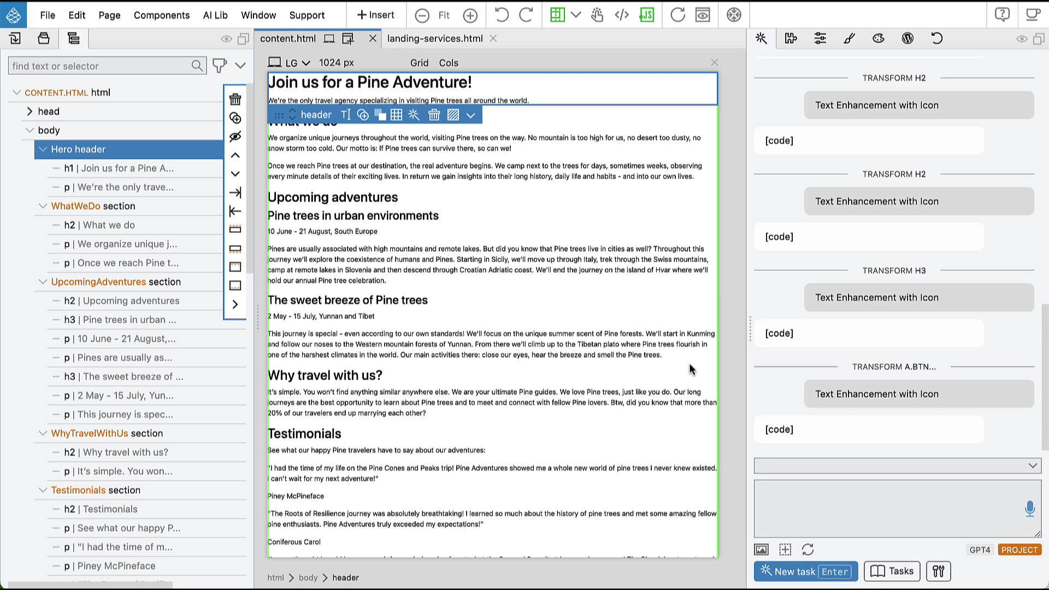
Check the WhatWeDo and UpcomingAdventures section names in Properties, then move to landing-services.html.
left_click(426, 39)
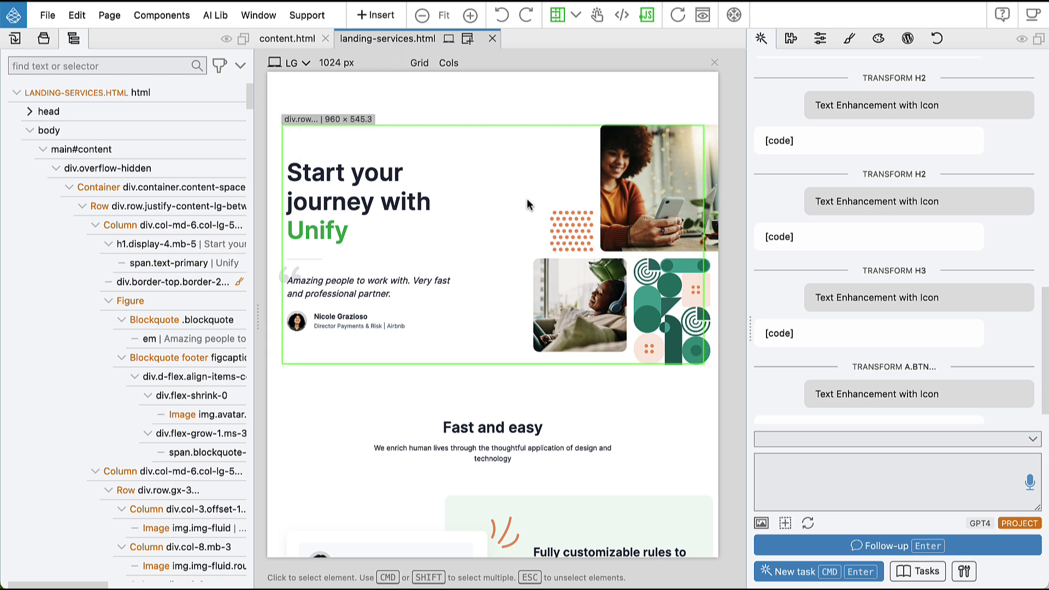
scroll(527, 204, "down", 5)
scroll(527, 204, "down", 3)
scroll(528, 204, "down", 3)
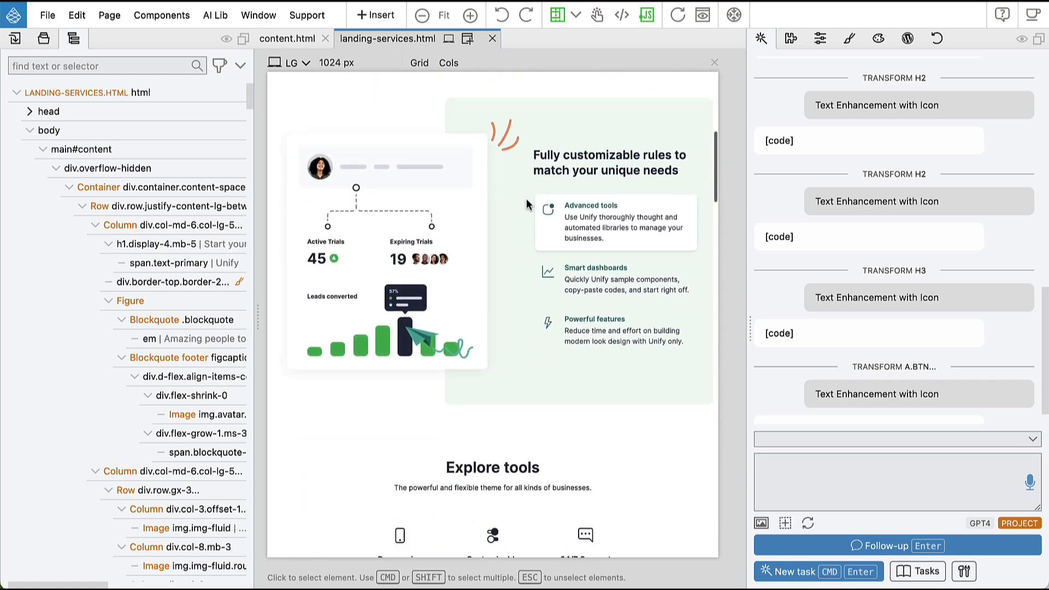
scroll(528, 205, "down", 3)
scroll(527, 205, "down", 3)
scroll(526, 204, "down", 3)
scroll(526, 204, "down", 3)
scroll(526, 203, "down", 3)
scroll(527, 204, "down", 1)
scroll(526, 204, "down", 3)
scroll(526, 205, "down", 3)
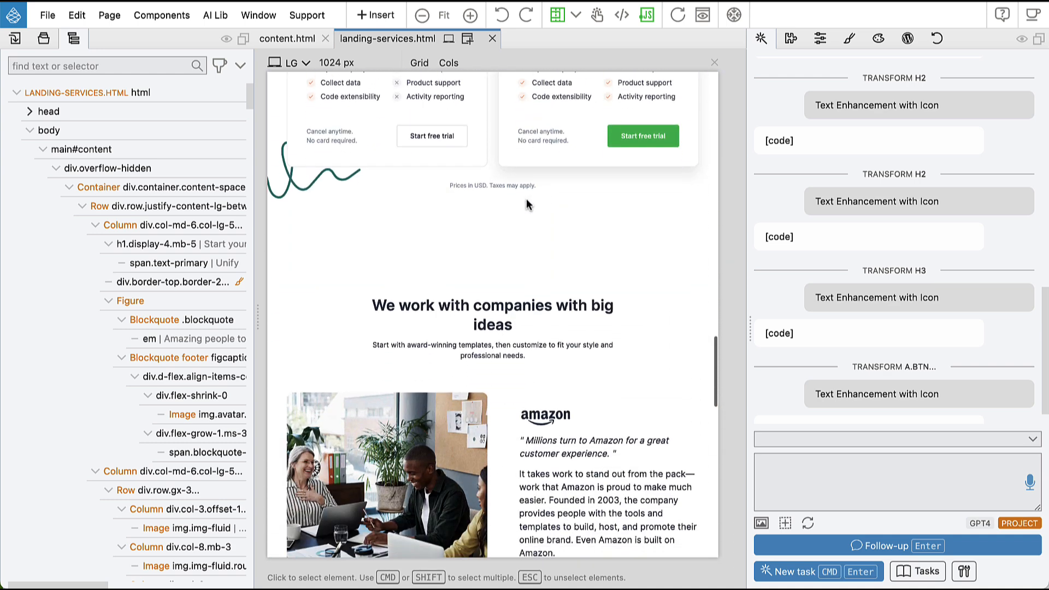
scroll(527, 204, "down", 1)
scroll(527, 204, "down", 4)
scroll(527, 198, "down", 3)
scroll(527, 199, "down", 3)
scroll(526, 198, "down", 1)
scroll(526, 198, "up", 8)
scroll(526, 205, "up", 4)
scroll(527, 204, "up", 5)
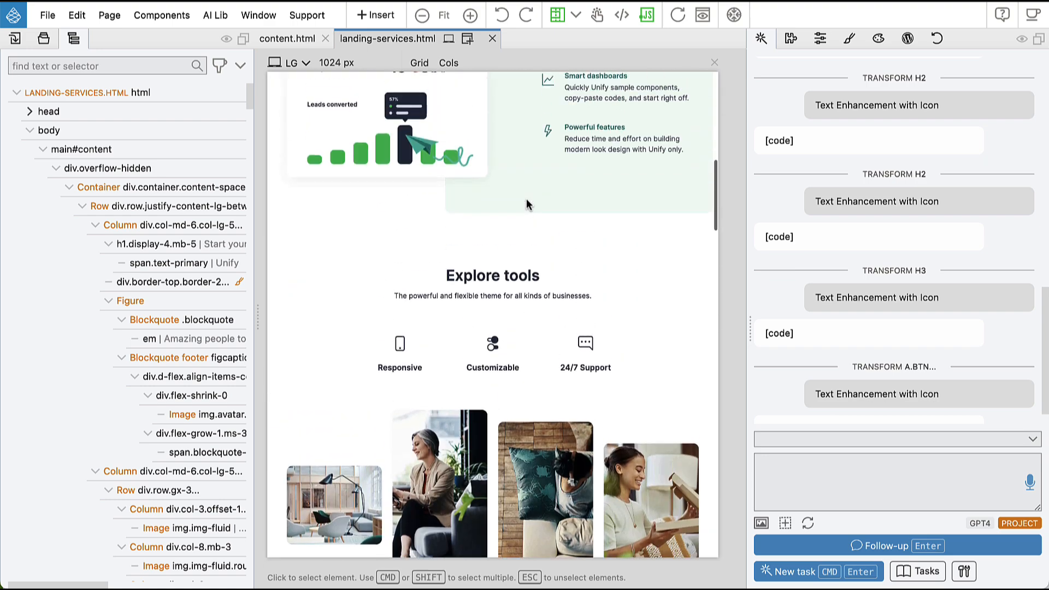
scroll(526, 205, "up", 2)
scroll(527, 204, "up", 4)
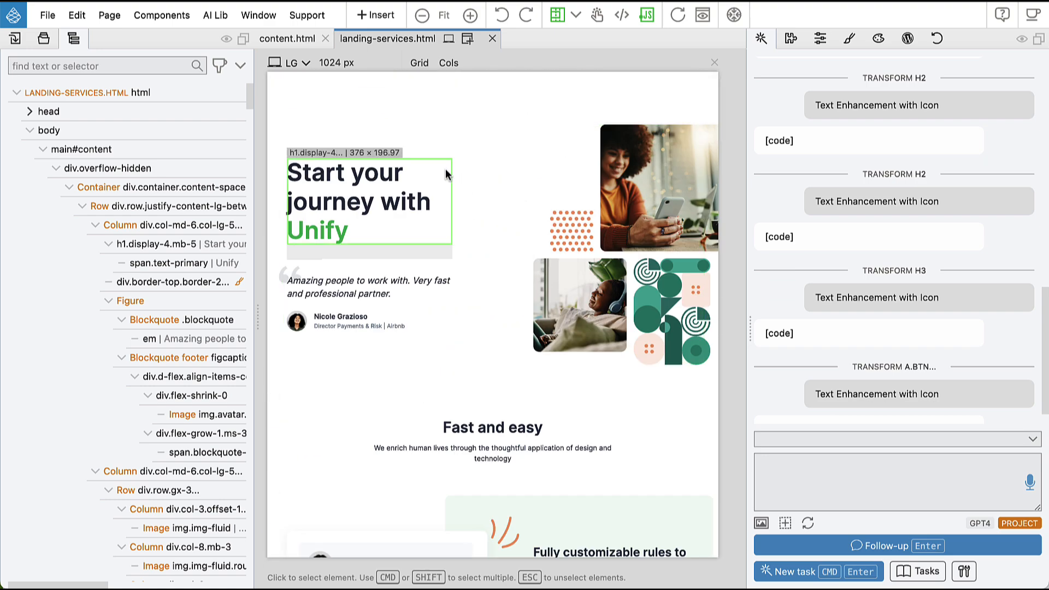
left_click(286, 38)
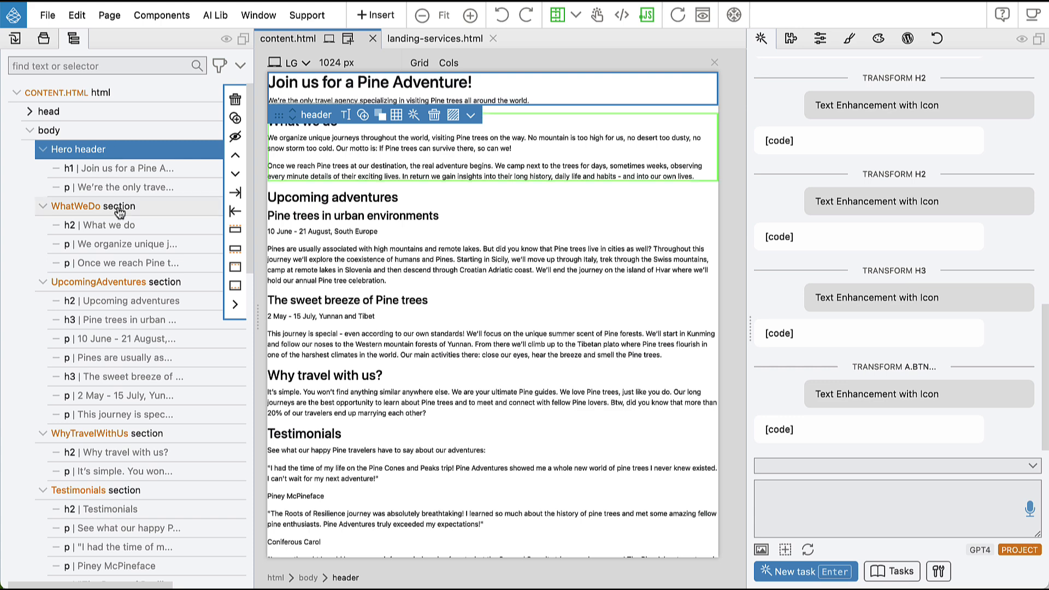
scroll(121, 328, "down", 5)
scroll(121, 335, "down", 3)
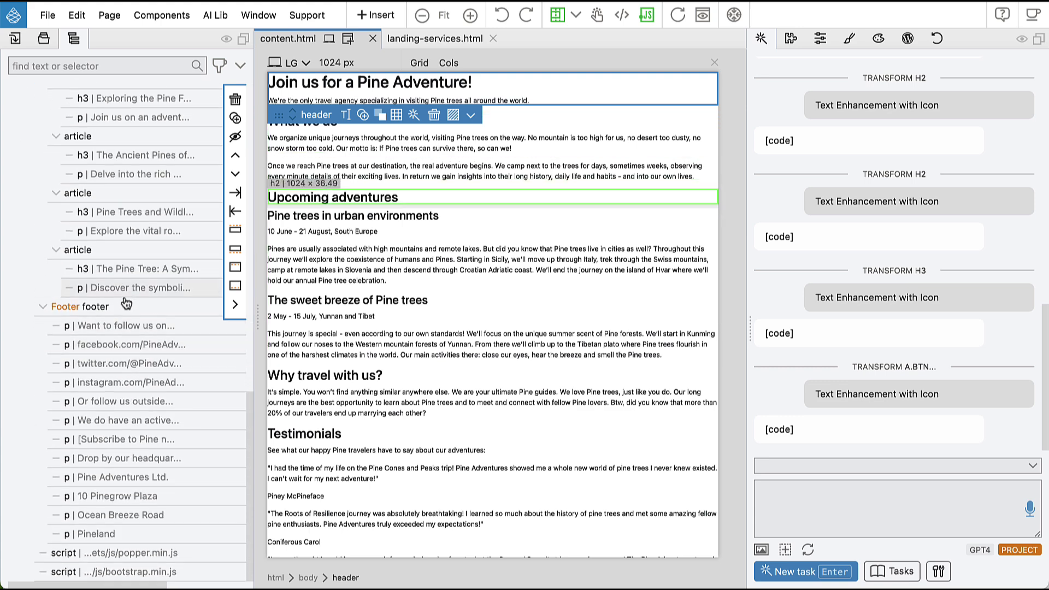
scroll(123, 307, "up", 8)
scroll(126, 306, "up", 8)
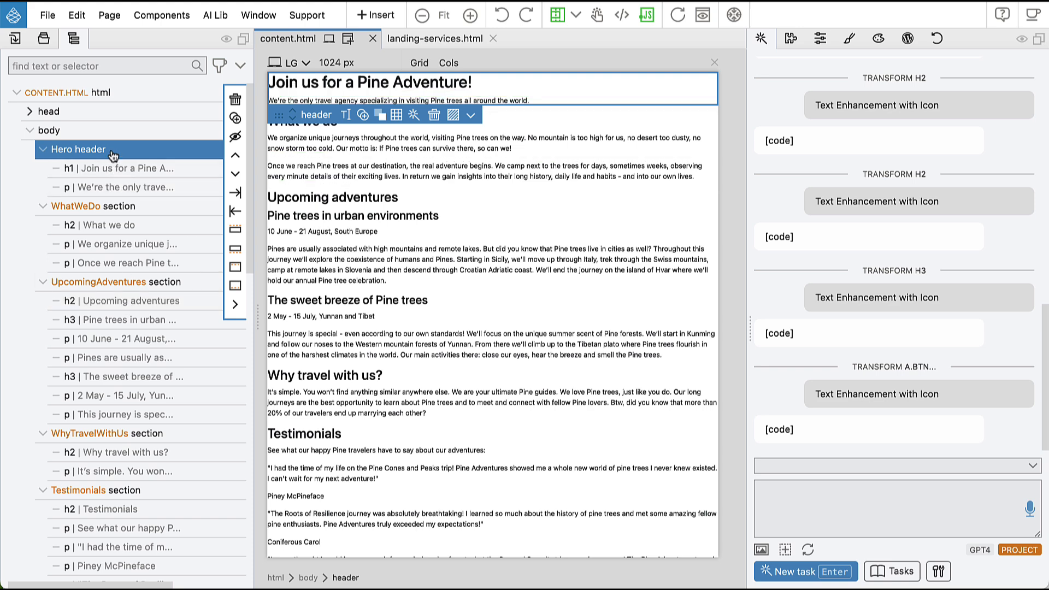
left_click(822, 41)
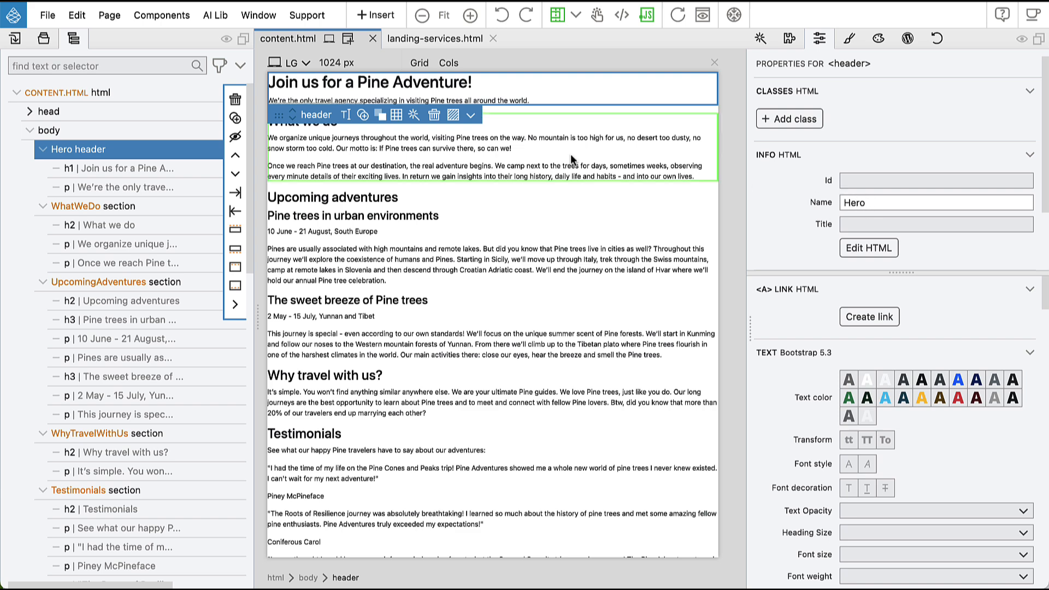
left_click(92, 206)
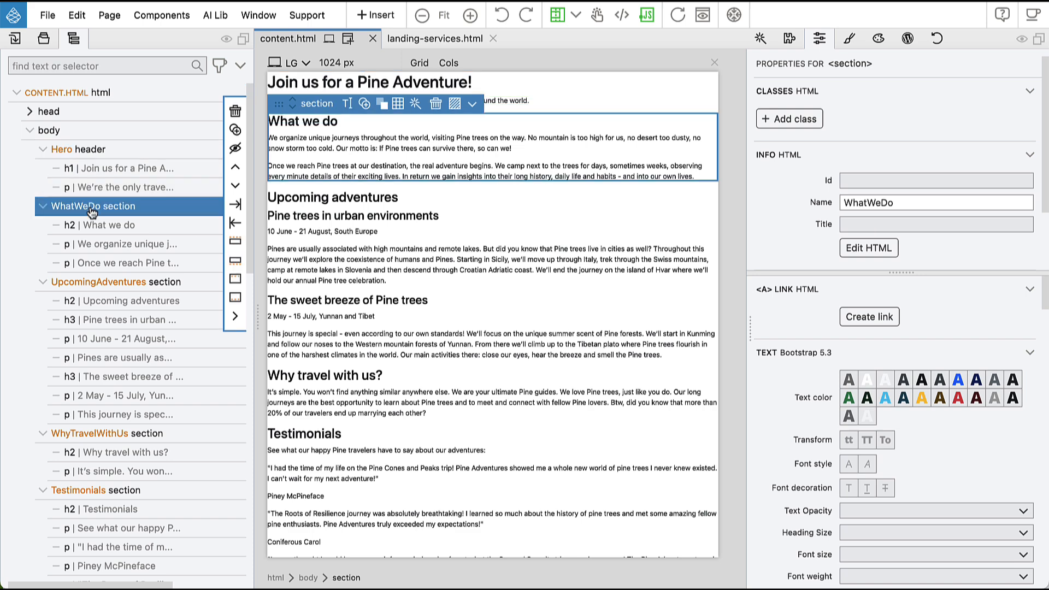
left_click(98, 281)
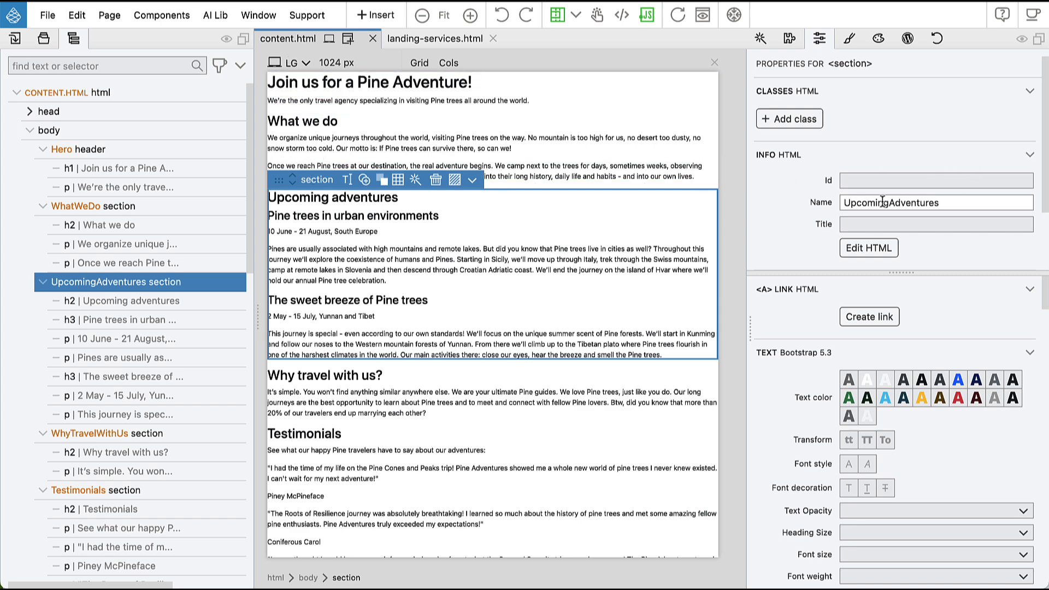
left_click(433, 39)
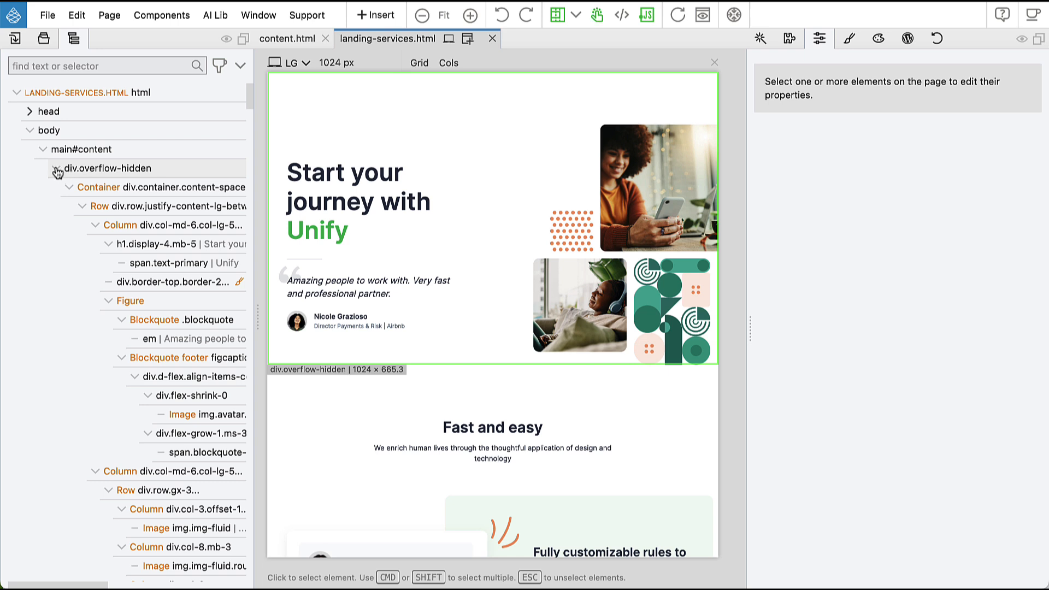
Select the top hero block and bring up the AI assistant's Display-the-content reference list.
left_click(57, 171)
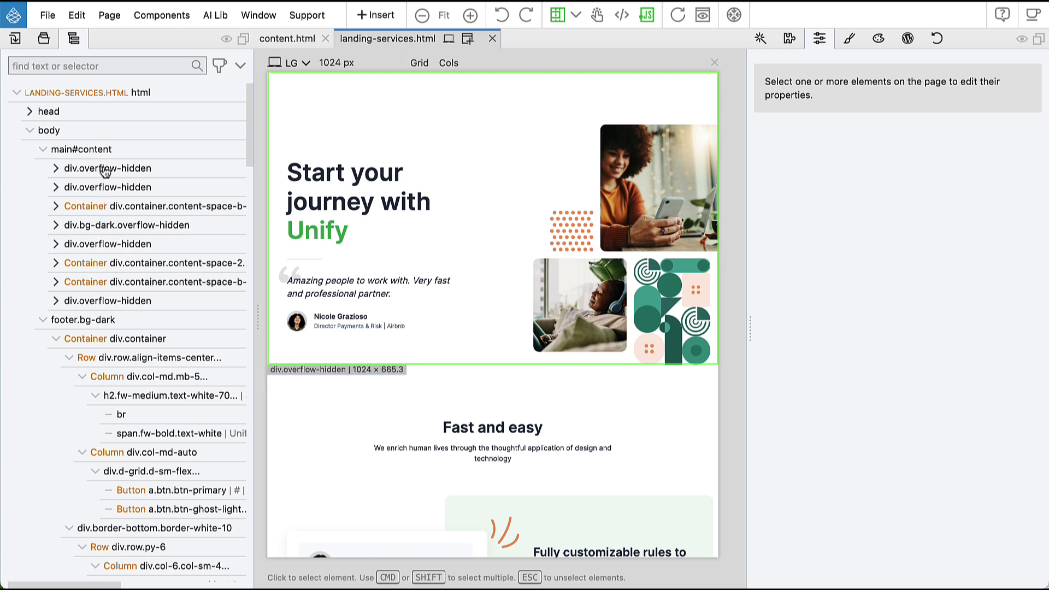
left_click(105, 168)
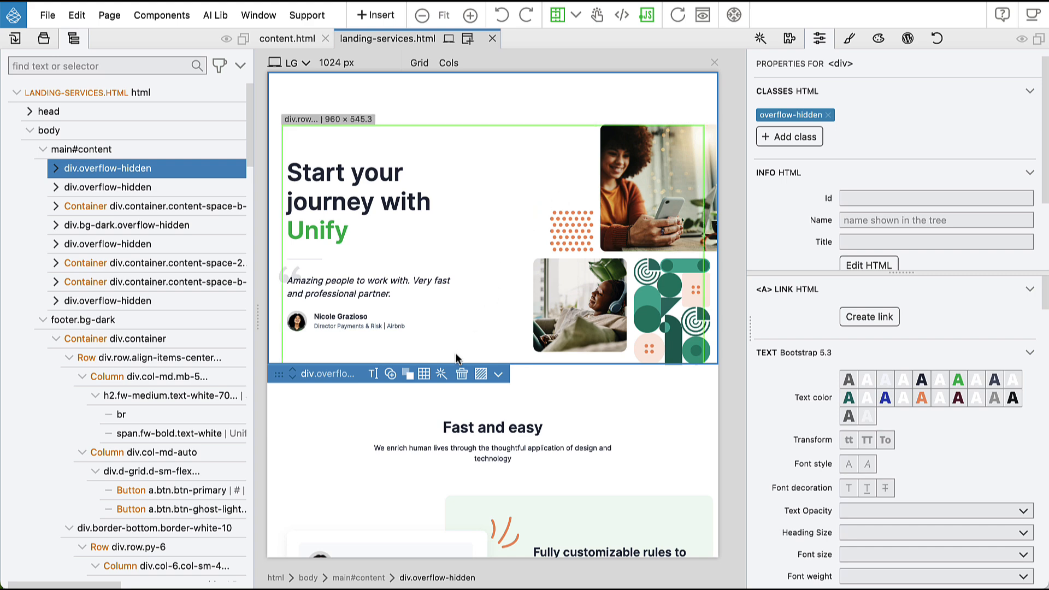
left_click(442, 374)
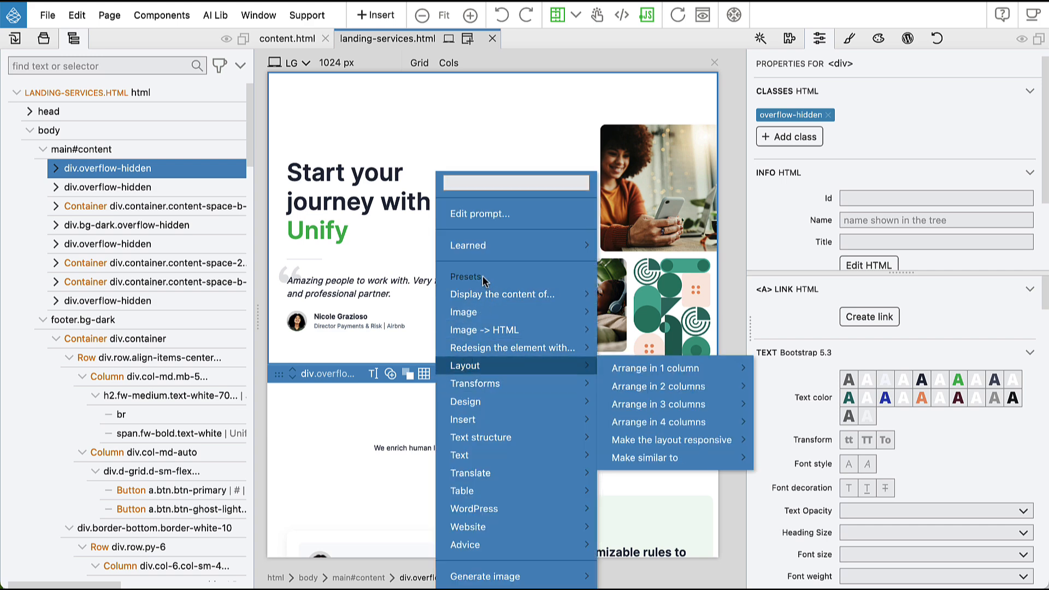
mouse_move(502, 294)
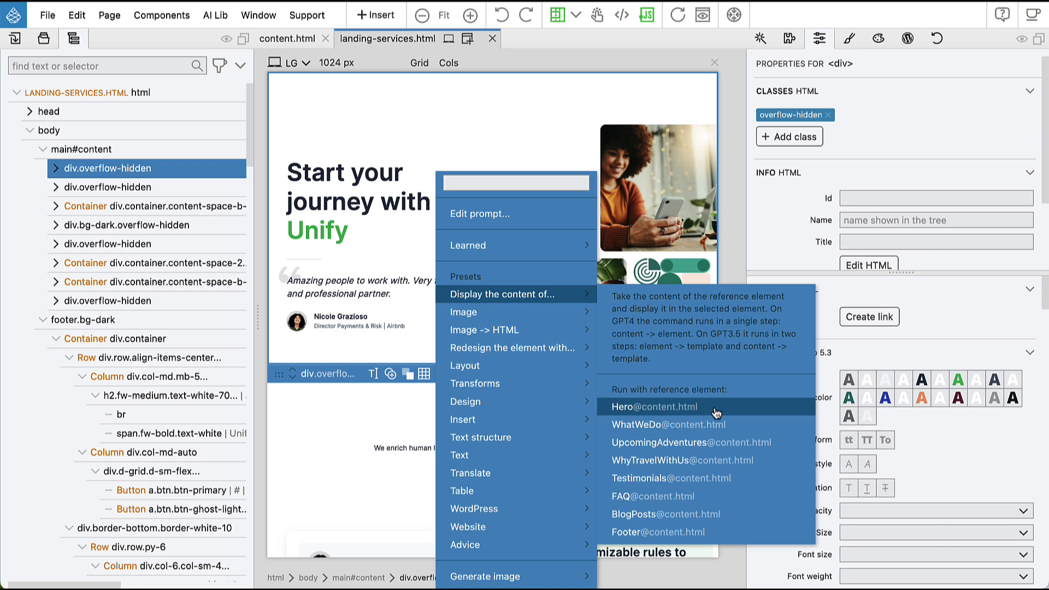
left_click(716, 410)
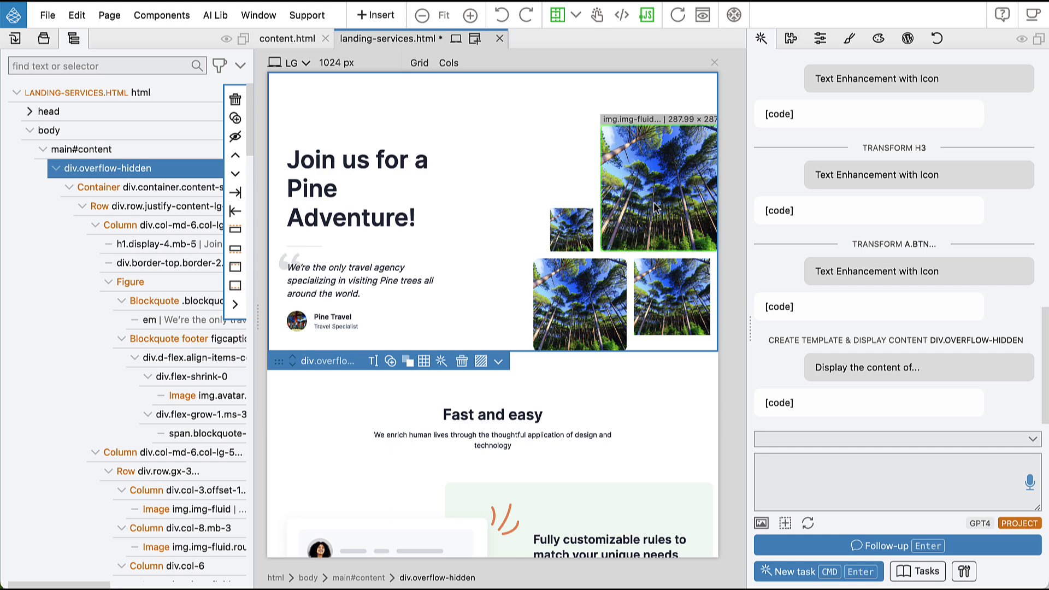
key("ctrl+z")
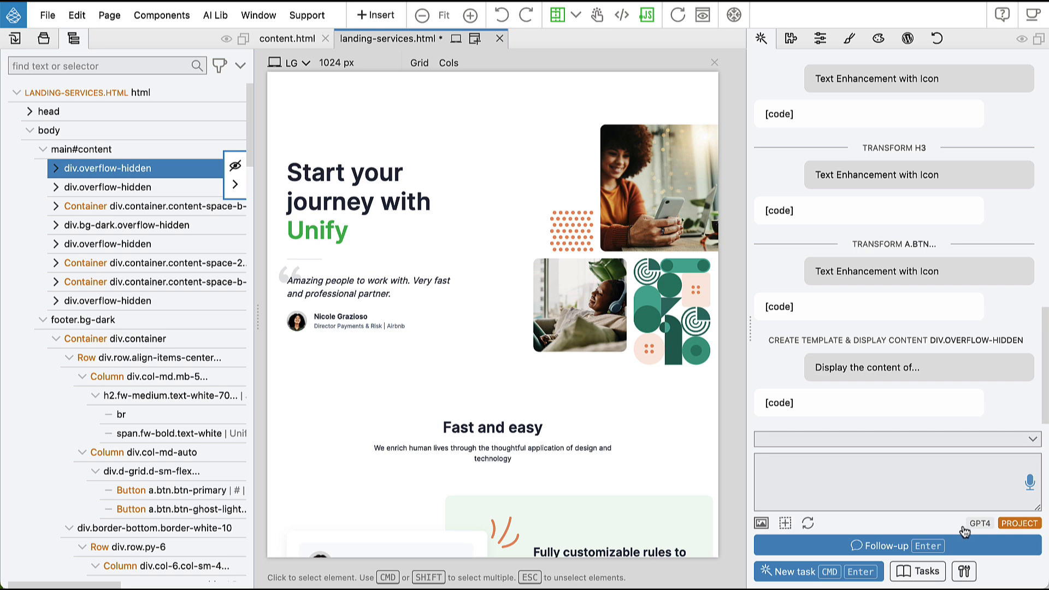
left_click(981, 524)
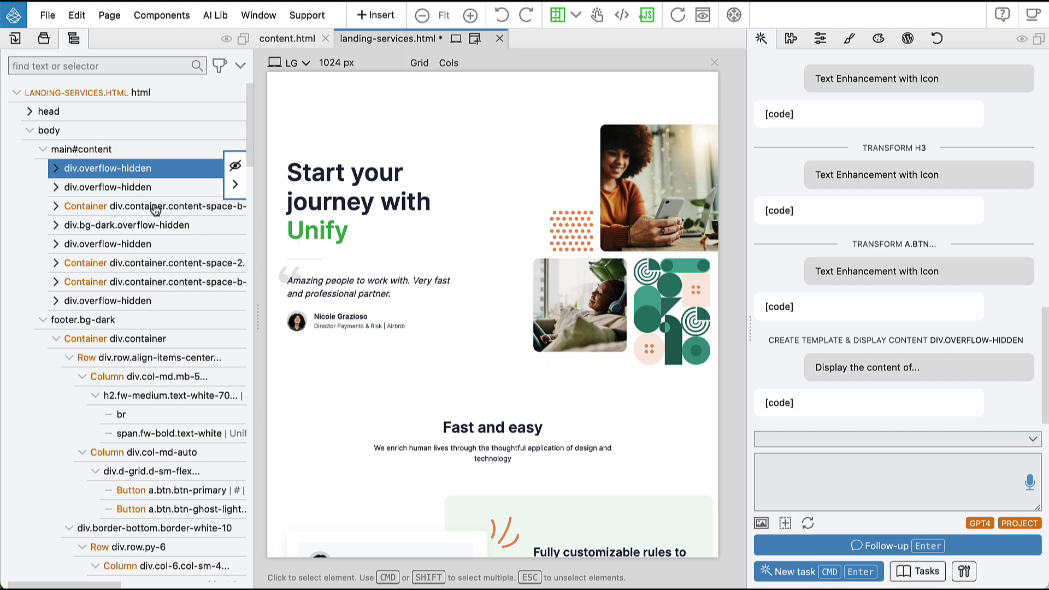
left_click(148, 173)
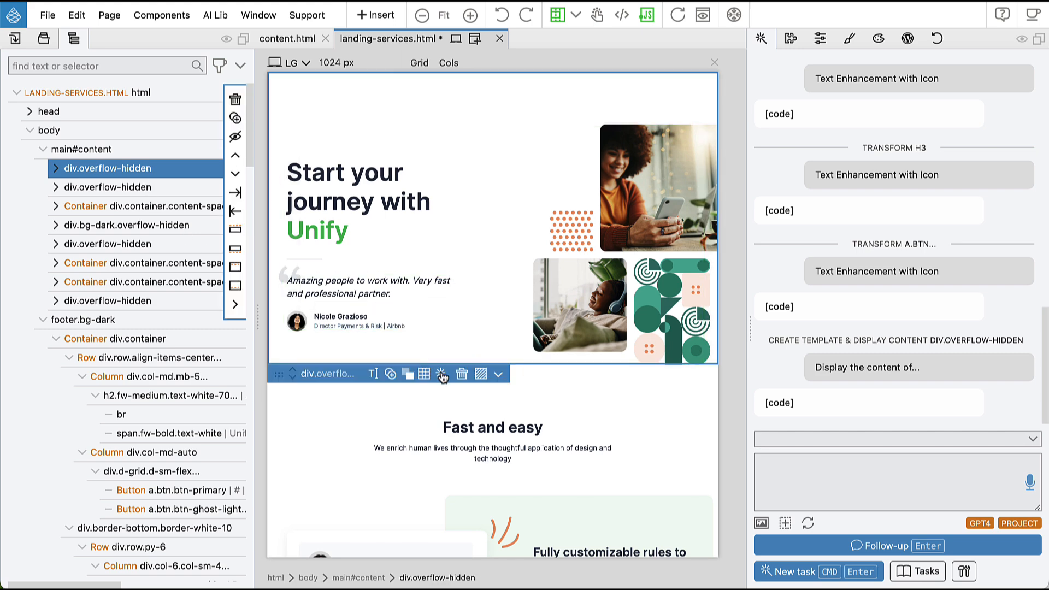
left_click(443, 375)
mouse_move(502, 294)
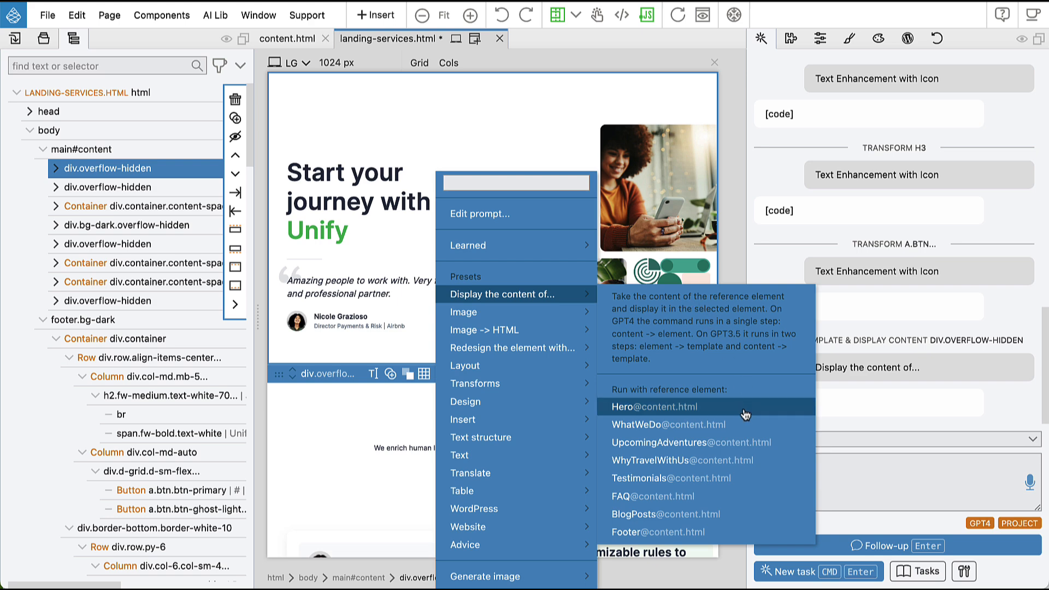
left_click(745, 414)
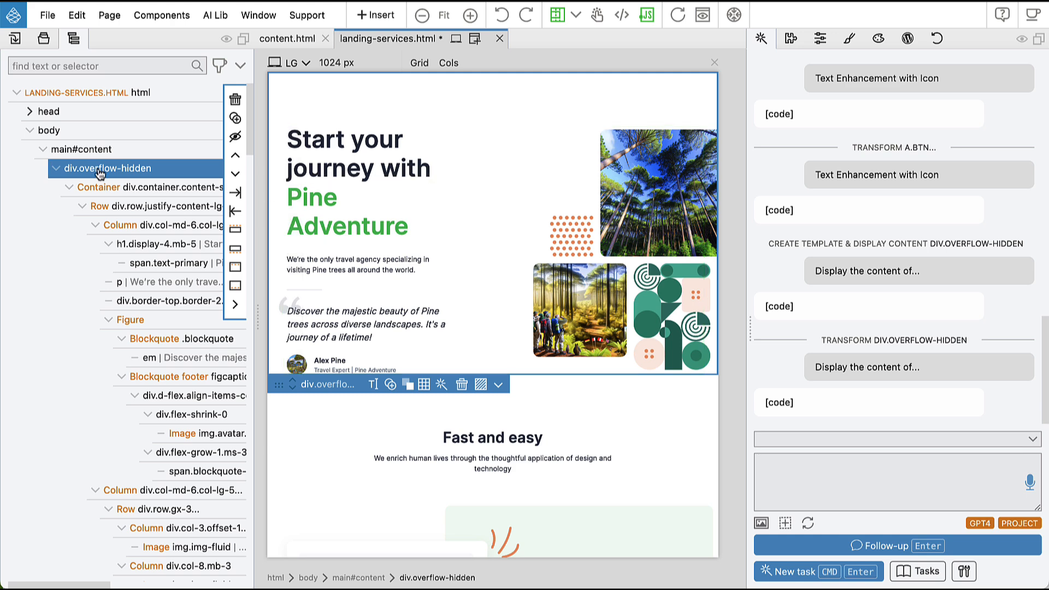
left_click(54, 168)
left_click(107, 187)
scroll(433, 222, "down", 3)
scroll(433, 222, "down", 3)
scroll(433, 222, "down", 3)
scroll(433, 221, "up", 3)
left_click(441, 121)
mouse_move(501, 249)
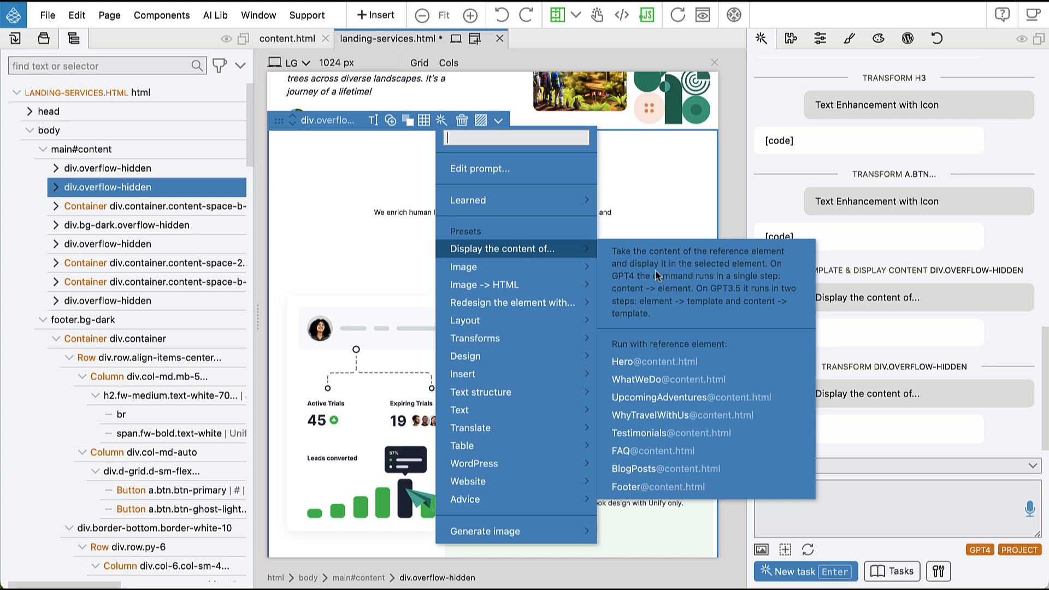
left_click(739, 385)
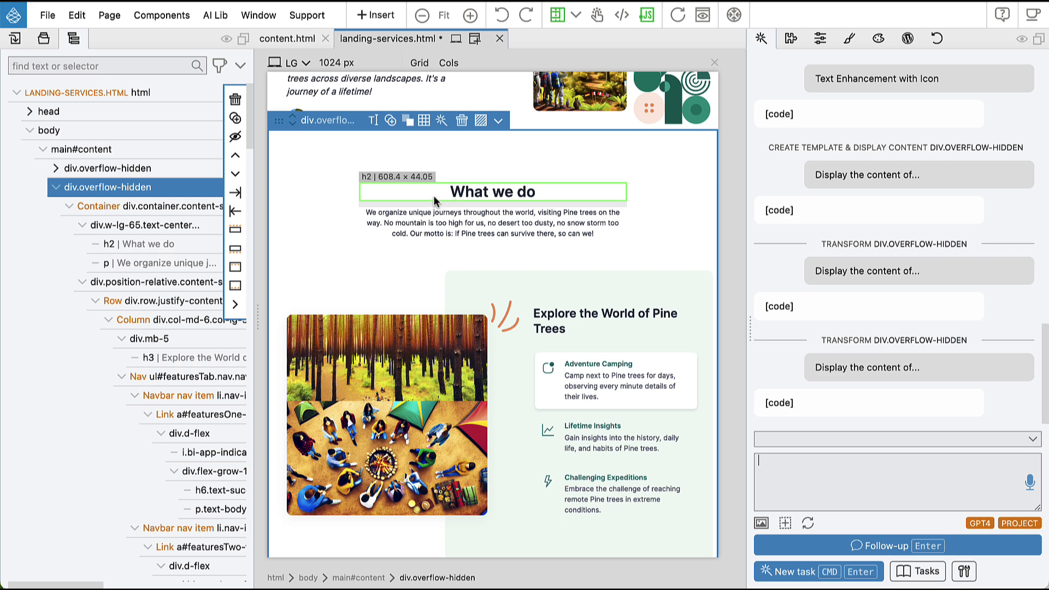
scroll(427, 251, "down", 3)
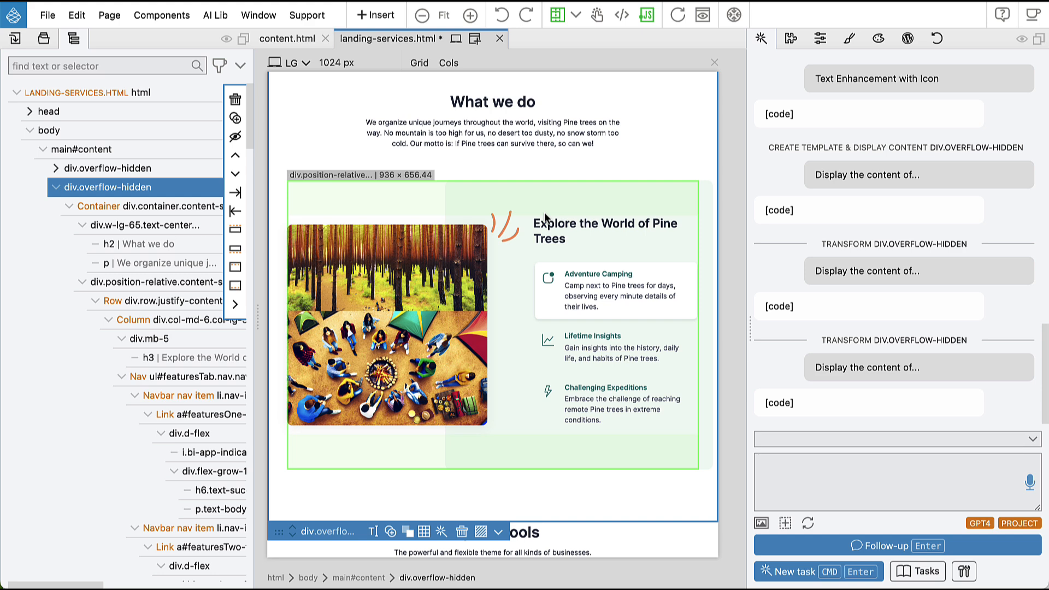
scroll(546, 218, "down", 1)
scroll(547, 218, "down", 2)
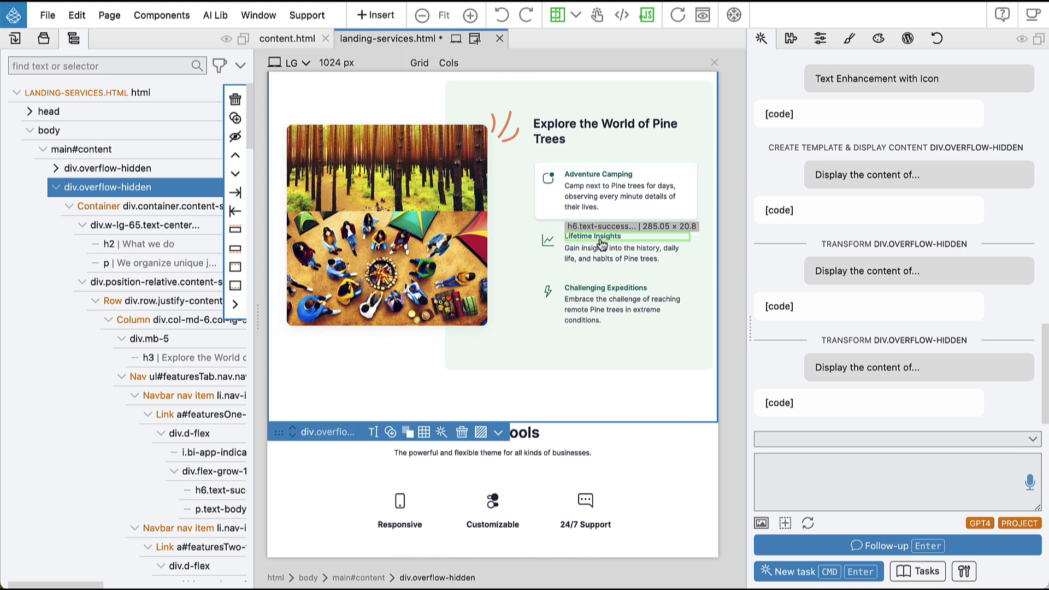
scroll(603, 244, "down", 2)
scroll(603, 244, "down", 1)
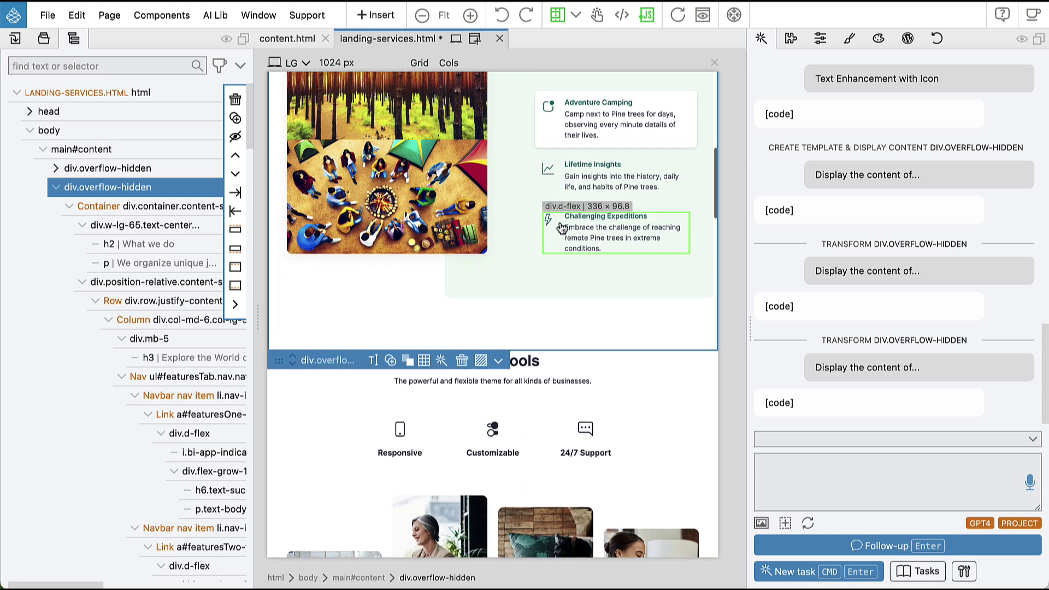
Select the Explore tools container and bring up the AI reference-section list for it.
left_click(55, 187)
left_click(106, 205)
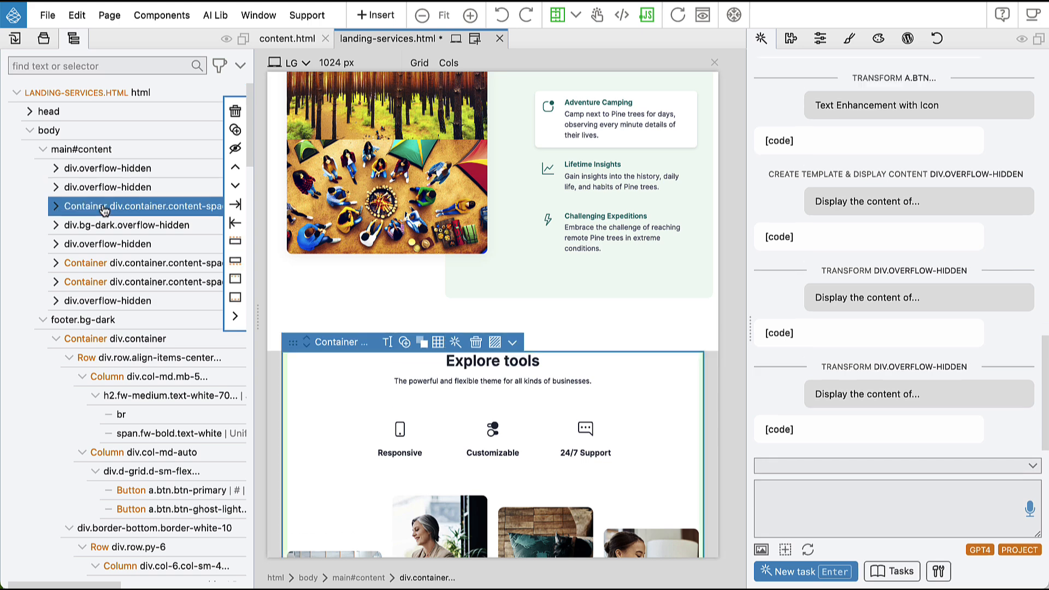
scroll(461, 328, "down", 3)
scroll(462, 329, "down", 2)
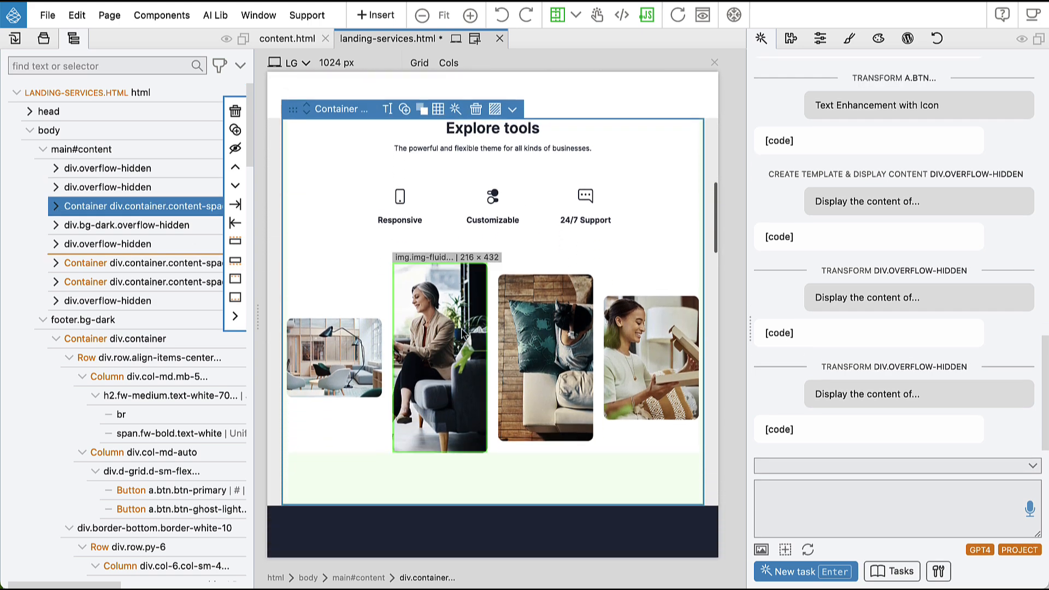
scroll(459, 263, "up", 1)
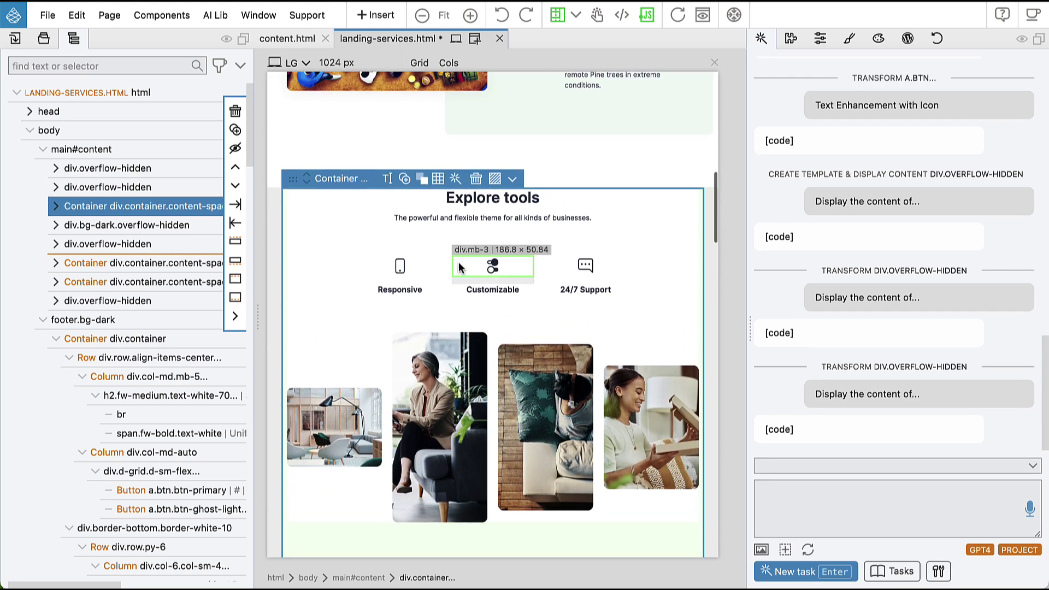
left_click(456, 179)
mouse_move(517, 294)
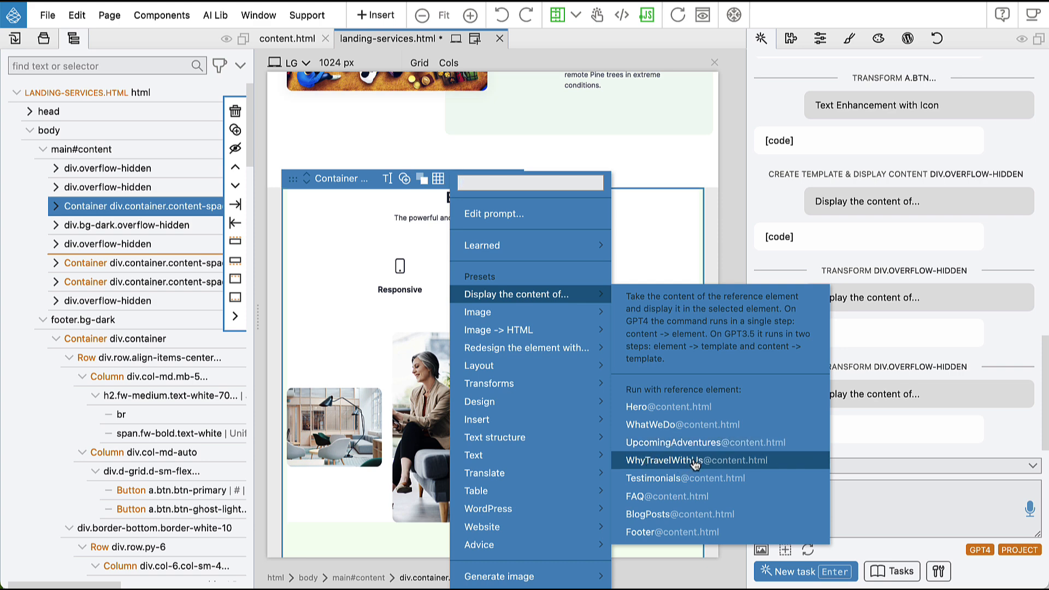
Have the AI rewrite the Explore tools section with the WhyTravelWithUs content.
left_click(695, 461)
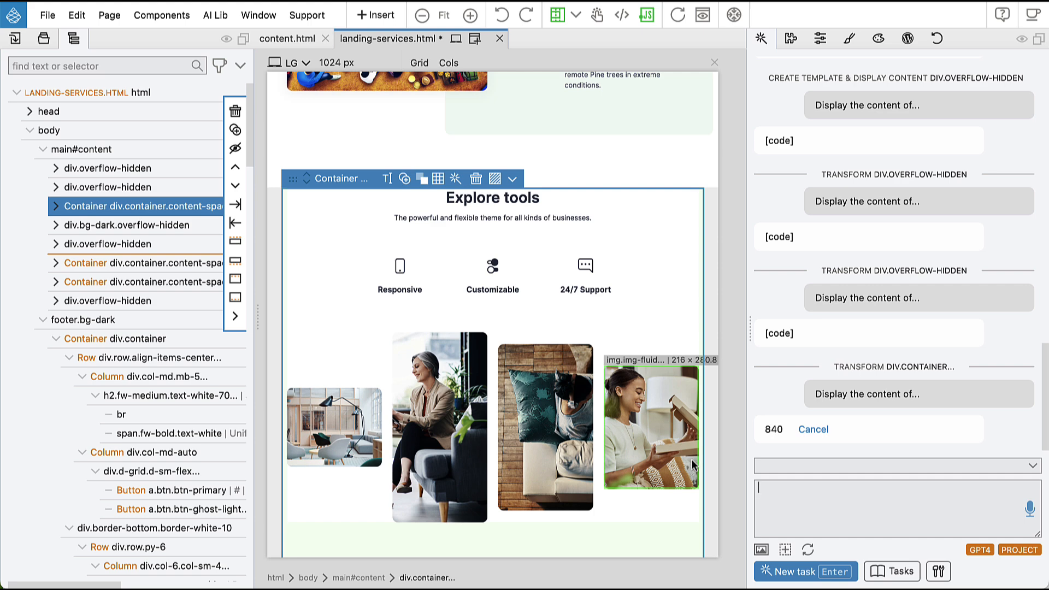
scroll(573, 410, "down", 5)
scroll(573, 410, "down", 3)
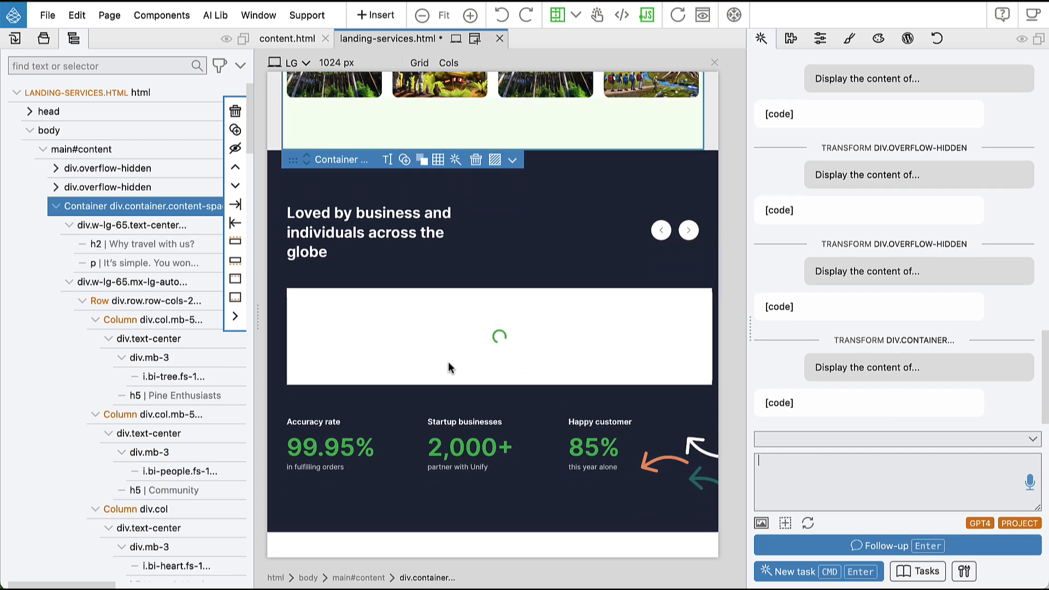
scroll(452, 366, "up", 5)
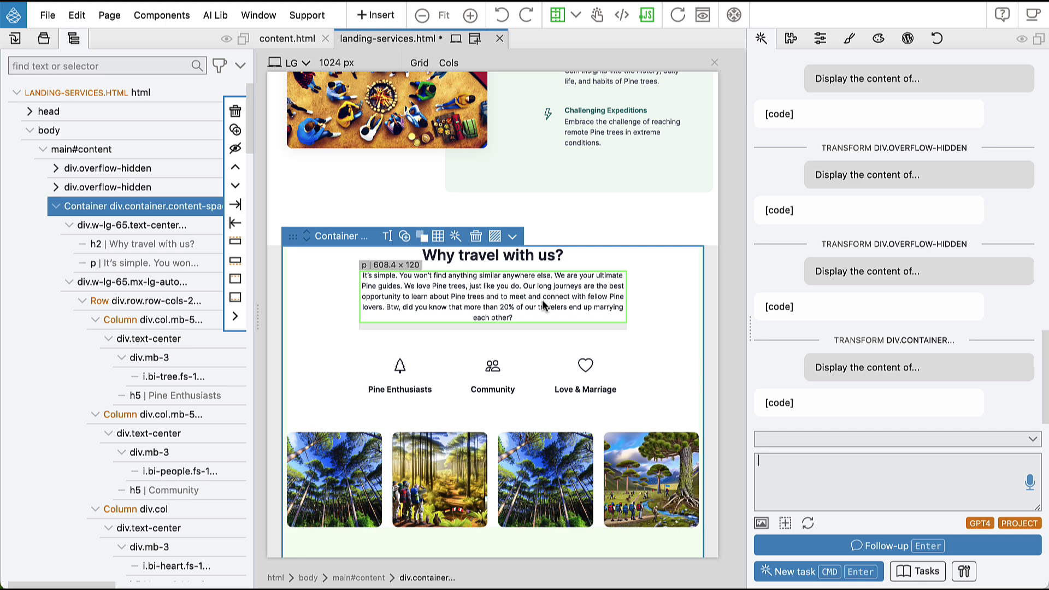
scroll(542, 299, "down", 4)
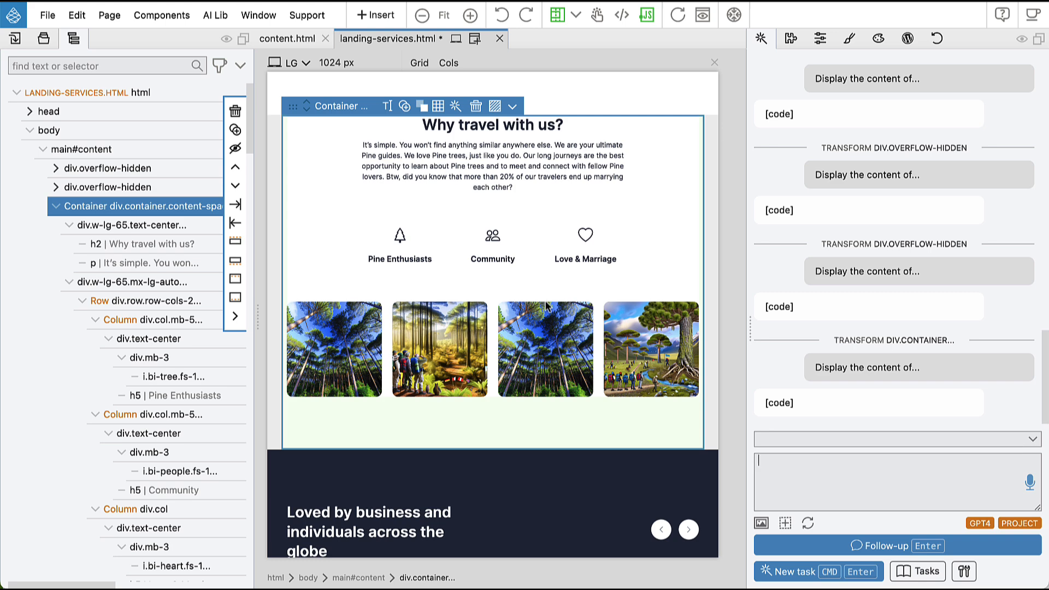
scroll(546, 305, "down", 5)
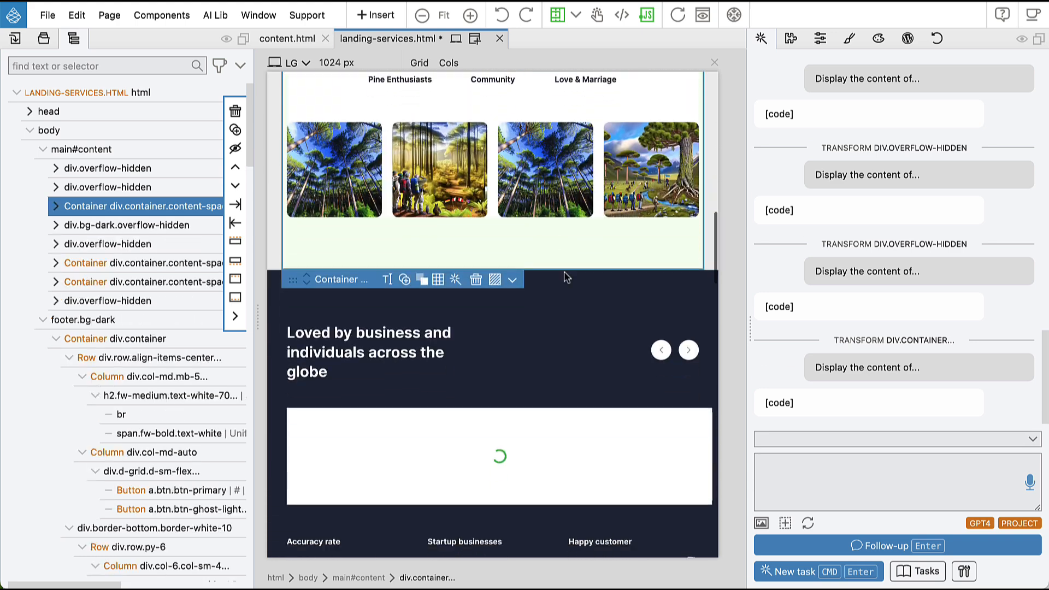
scroll(566, 276, "down", 3)
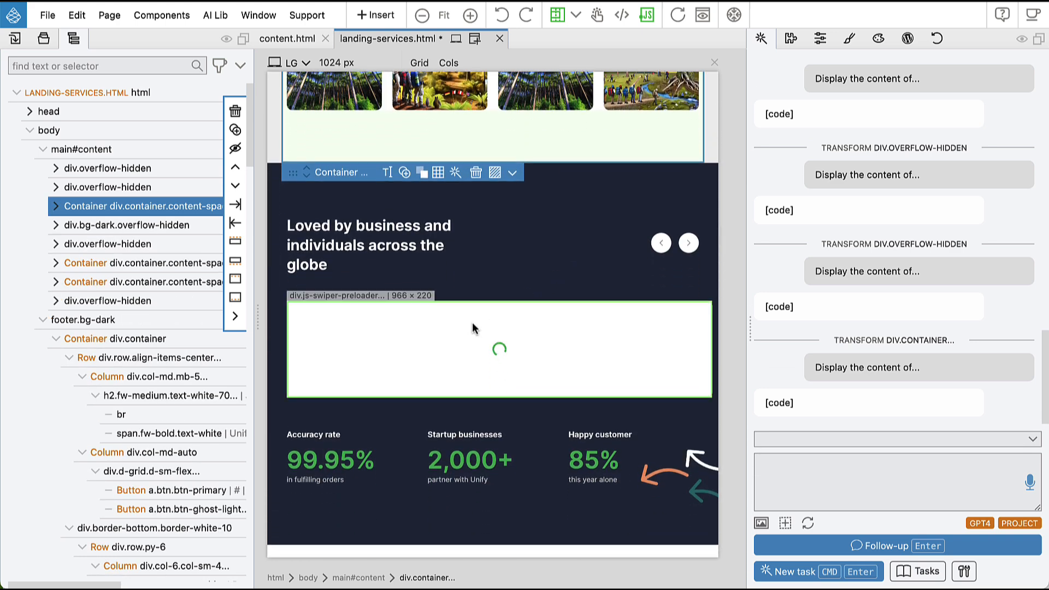
left_click(677, 16)
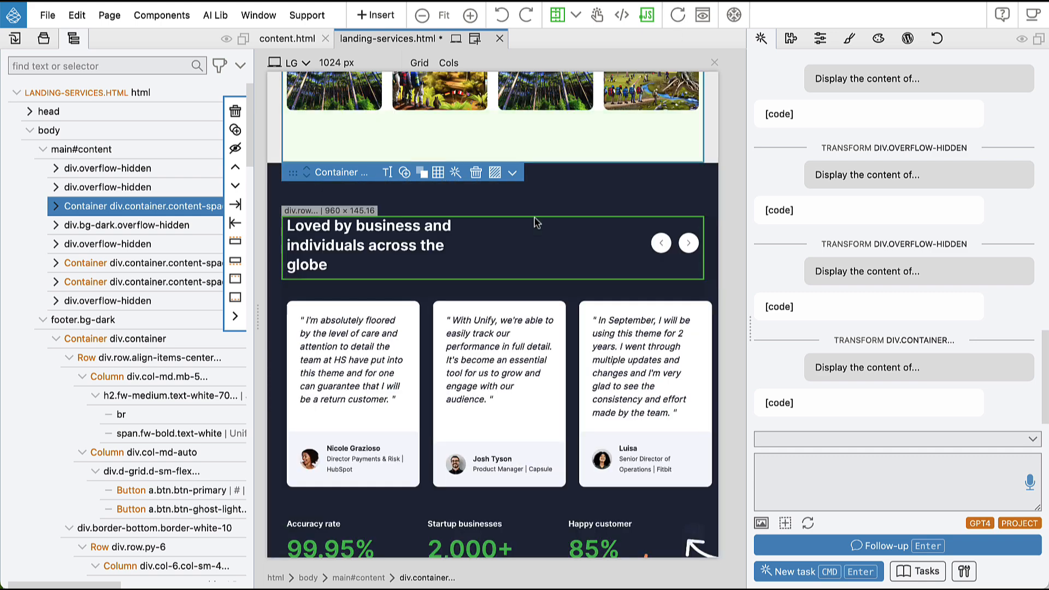
left_click(166, 225)
scroll(468, 239, "down", 1)
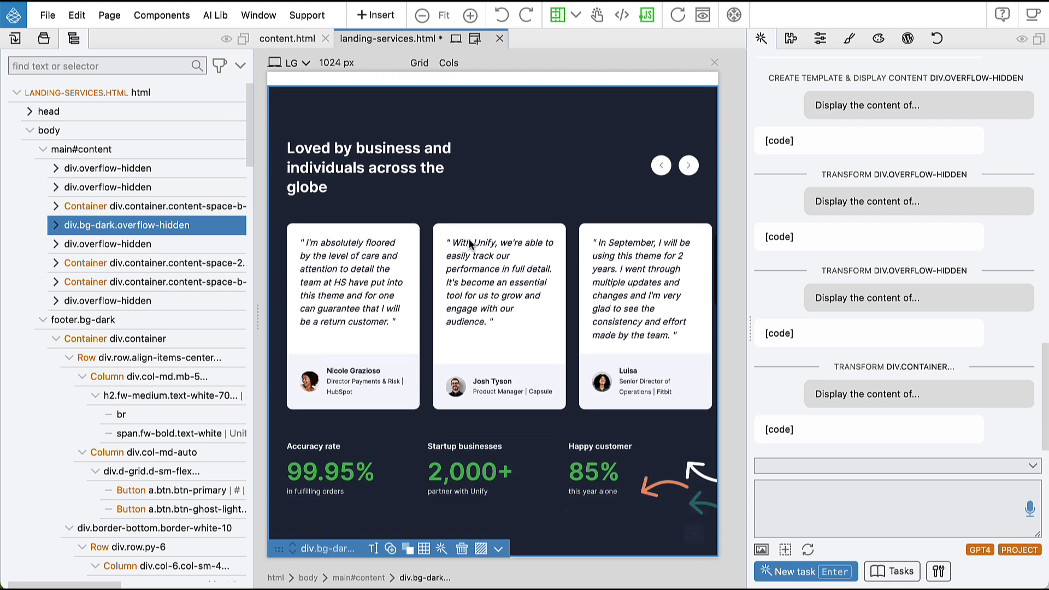
scroll(468, 239, "up", 1)
left_click(442, 119)
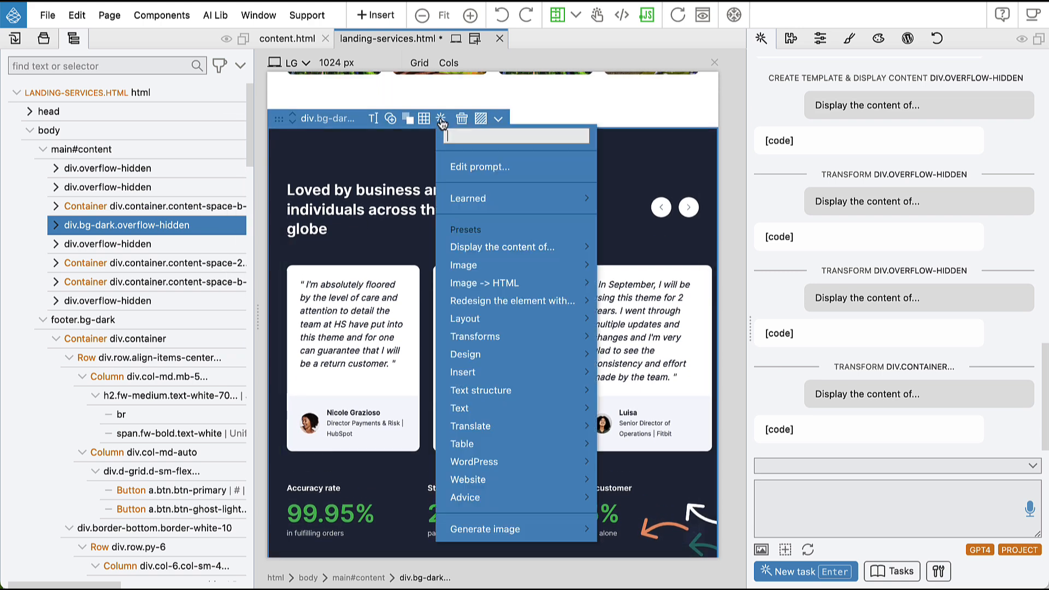
mouse_move(502, 247)
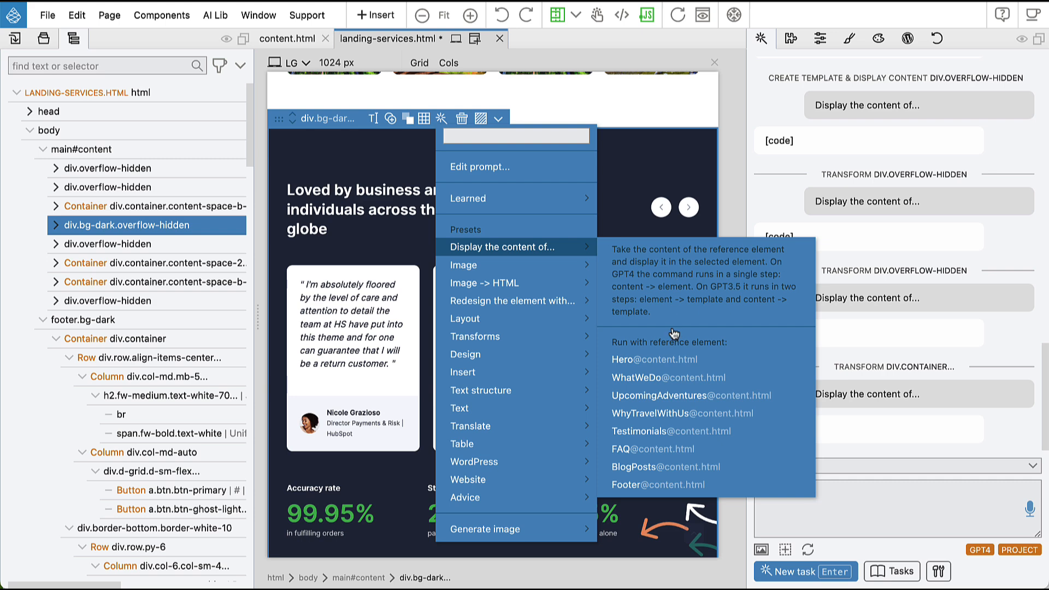
left_click(674, 435)
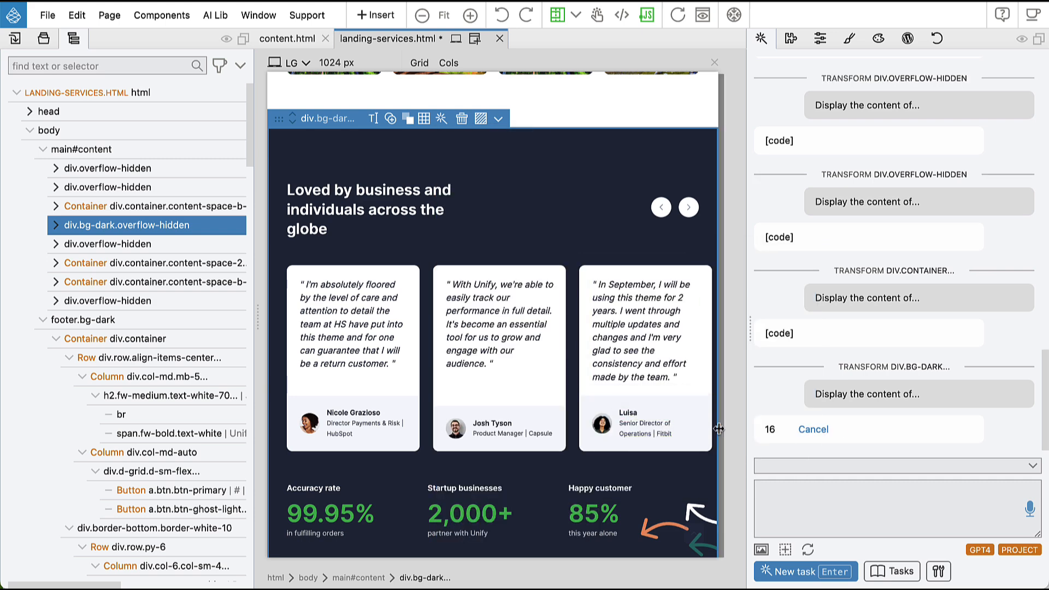
left_click(108, 244)
scroll(374, 258, "down", 3)
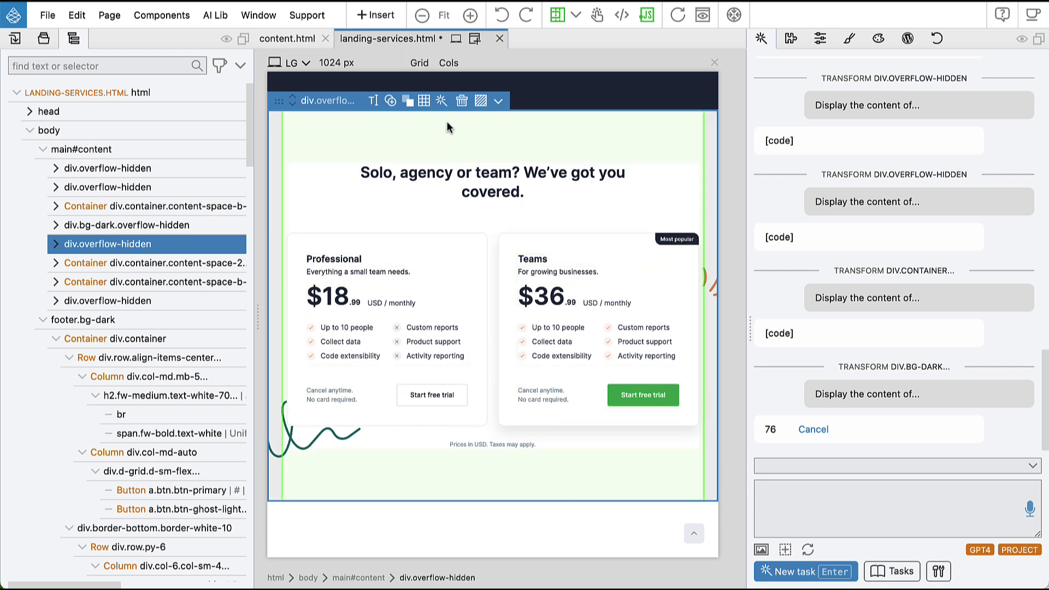
left_click(441, 101)
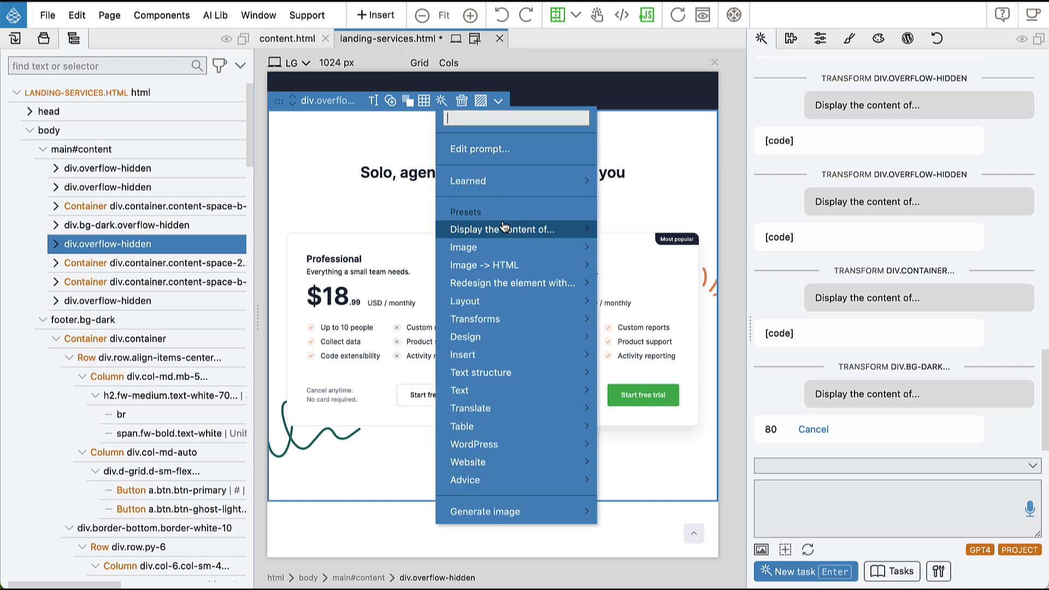
mouse_move(502, 230)
left_click(707, 382)
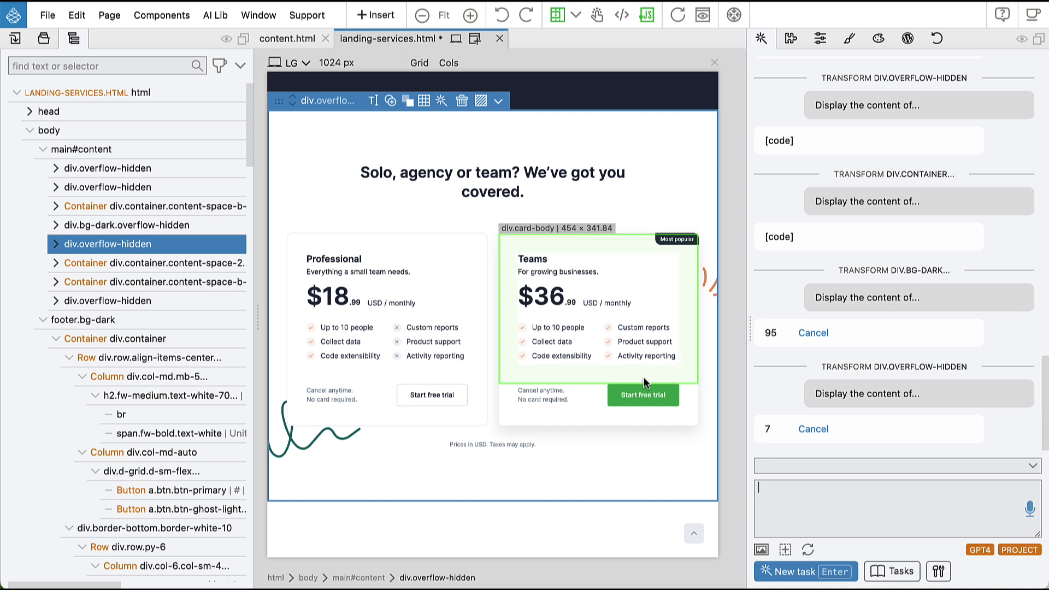
scroll(590, 380, "up", 5)
scroll(590, 379, "up", 5)
scroll(590, 380, "up", 3)
scroll(591, 380, "up", 2)
scroll(590, 380, "up", 3)
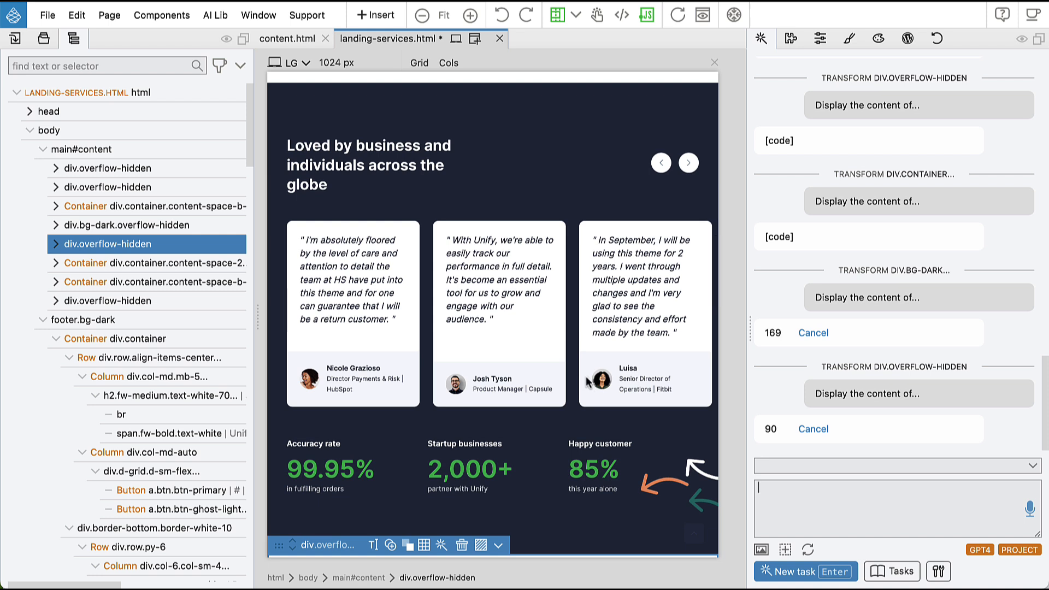
scroll(586, 378, "down", 3)
scroll(586, 377, "down", 2)
scroll(587, 380, "down", 2)
scroll(587, 380, "down", 2)
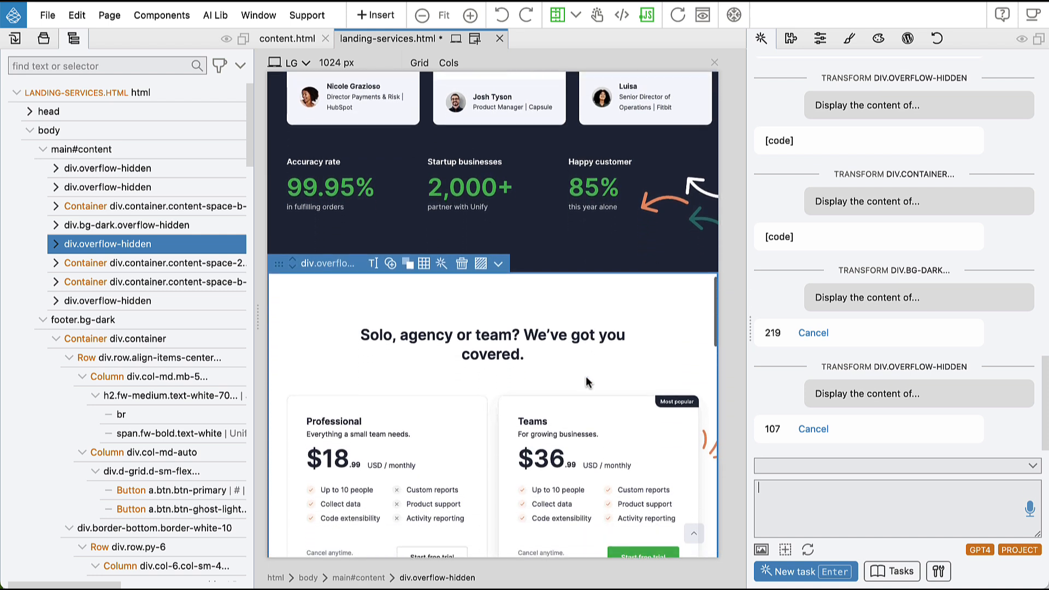
scroll(586, 380, "down", 1)
scroll(587, 379, "down", 2)
scroll(585, 376, "down", 1)
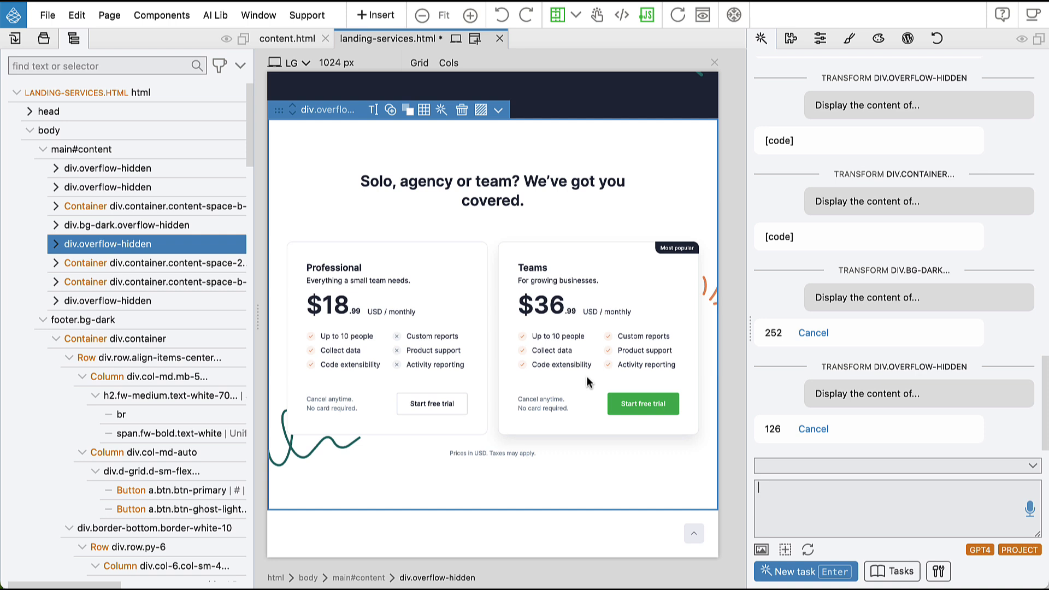
scroll(586, 380, "down", 1)
scroll(587, 379, "down", 3)
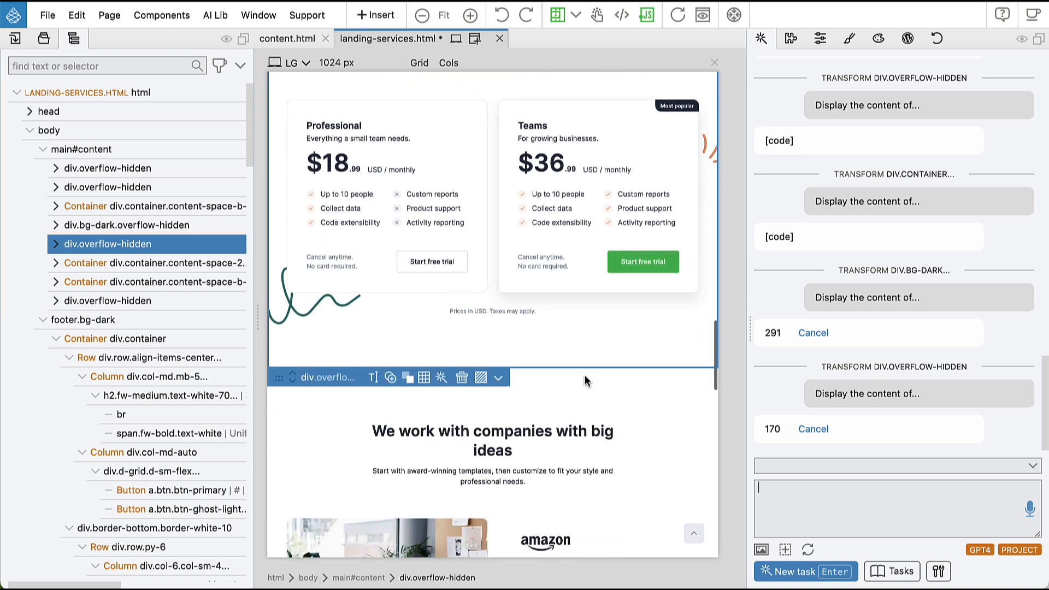
scroll(585, 380, "down", 2)
scroll(585, 375, "down", 1)
scroll(585, 375, "down", 2)
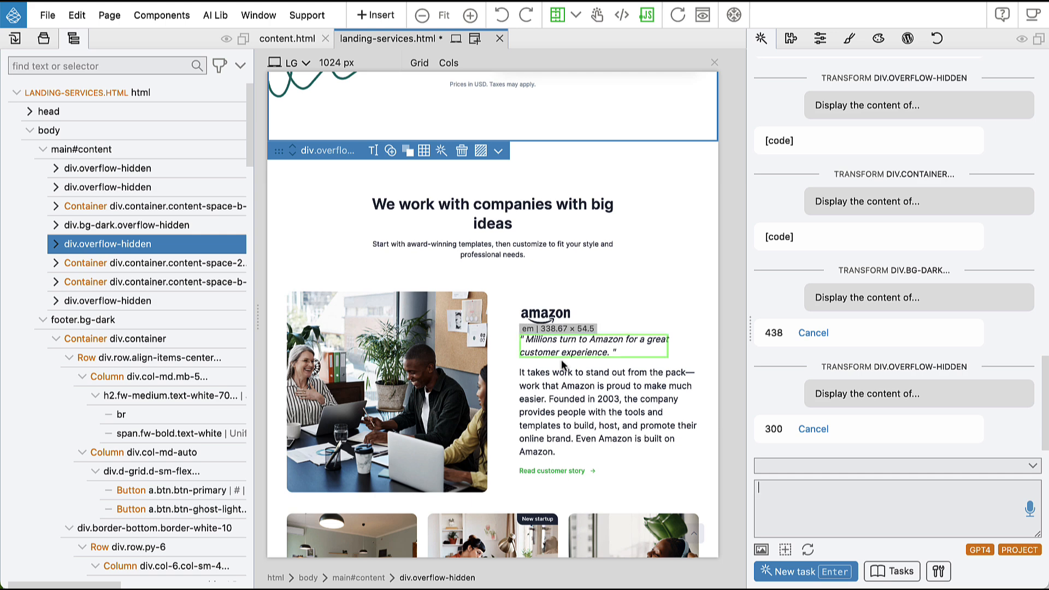
left_click(173, 265)
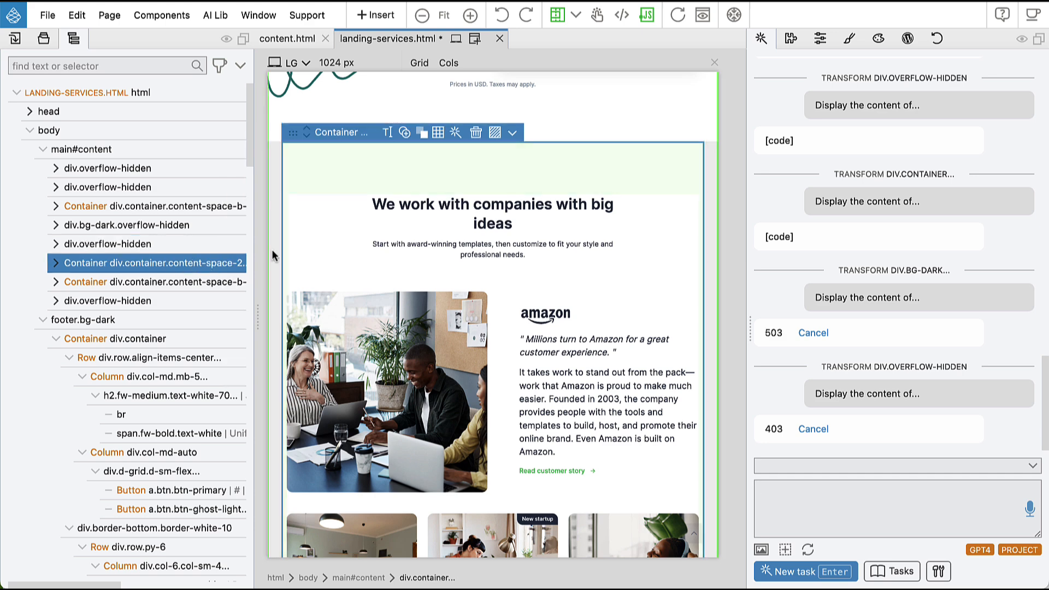
left_click(456, 133)
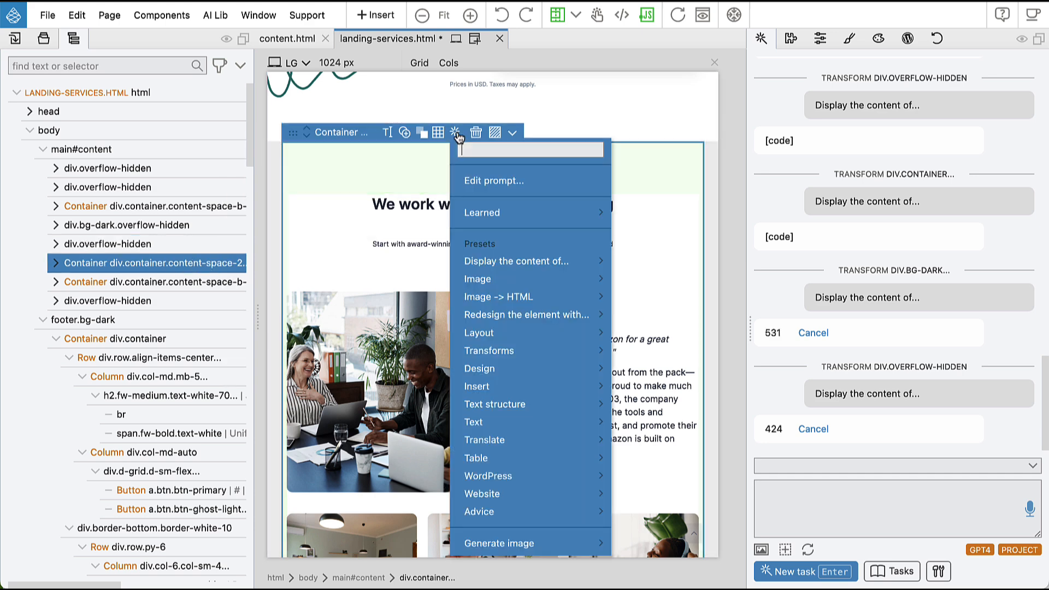
mouse_move(517, 261)
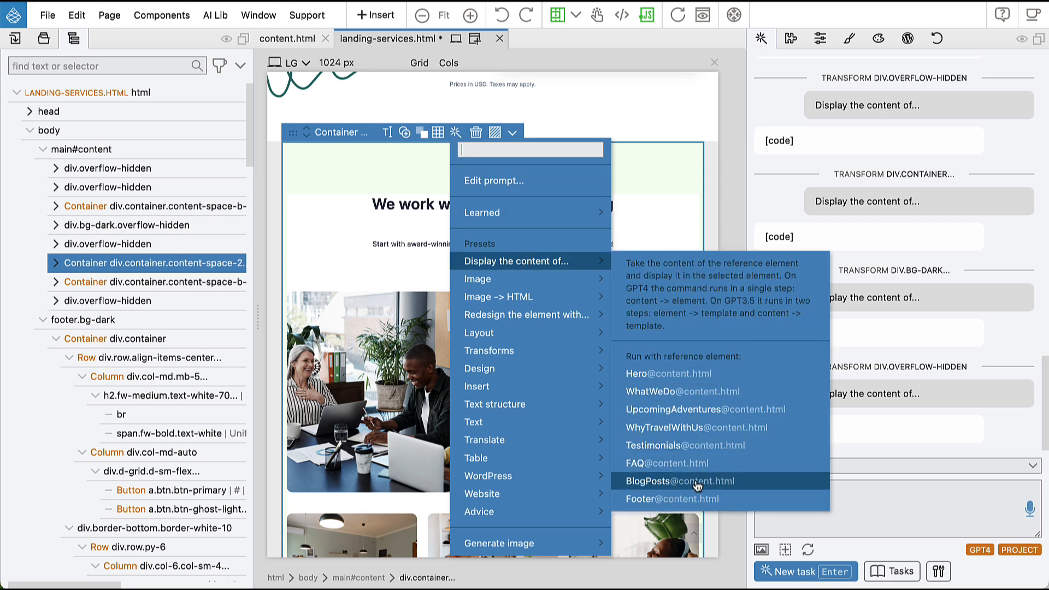
left_click(698, 484)
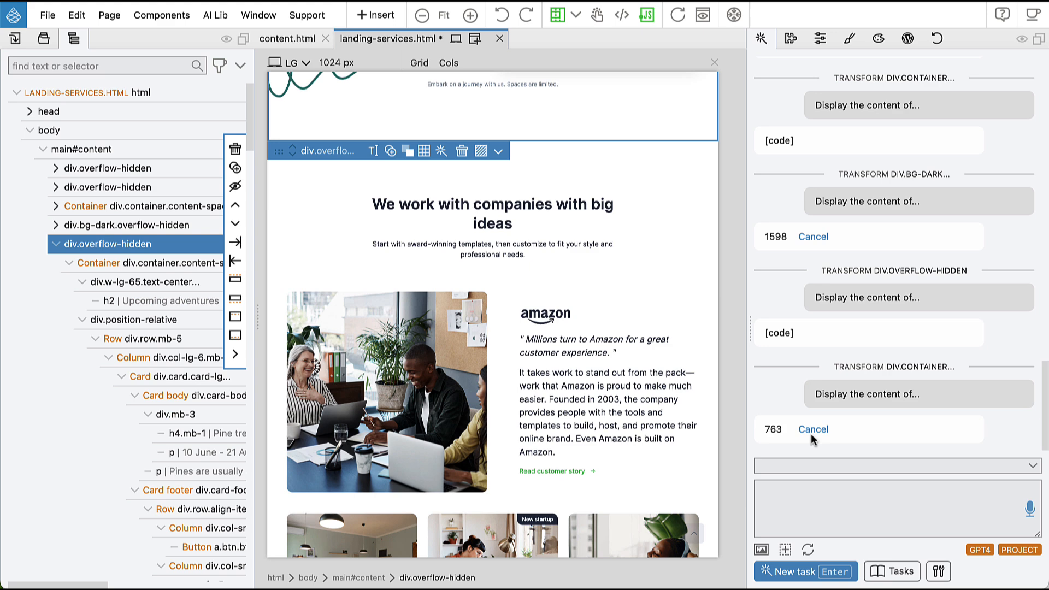
scroll(612, 407, "up", 5)
scroll(612, 407, "up", 3)
scroll(612, 408, "up", 3)
scroll(612, 408, "up", 2)
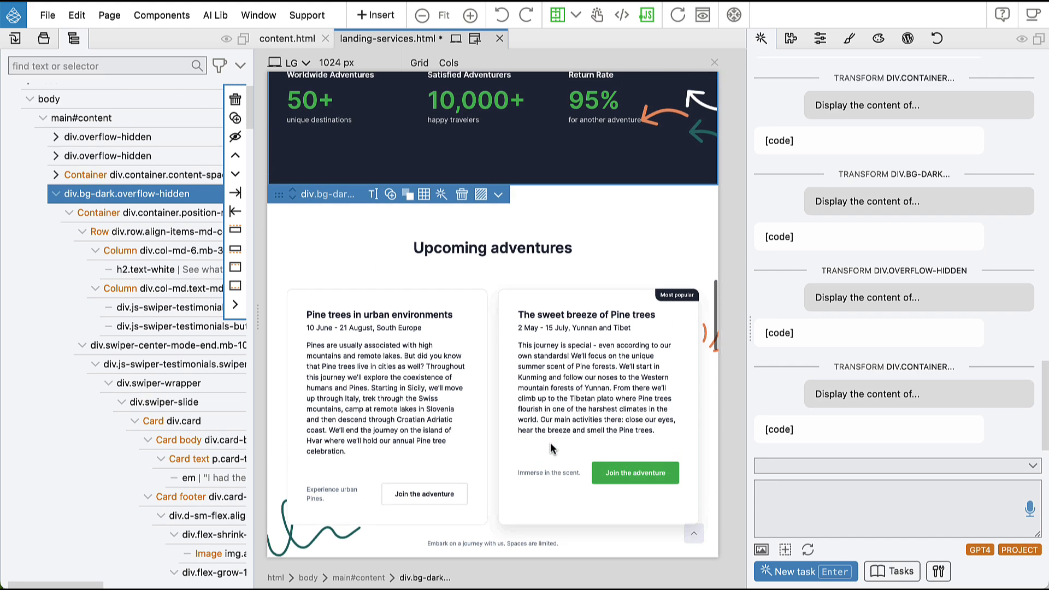
scroll(550, 443, "up", 5)
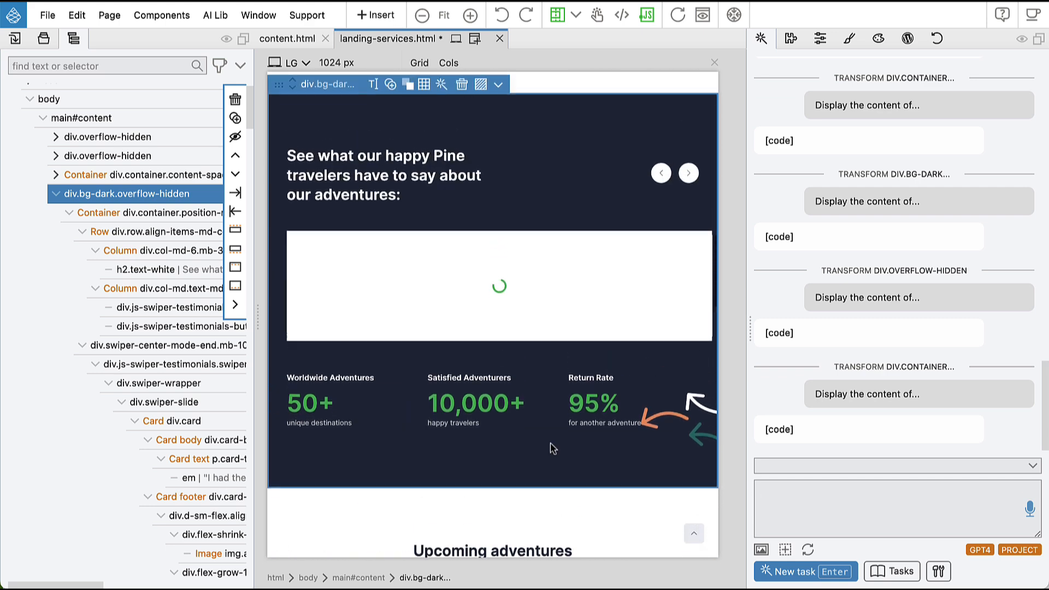
scroll(551, 444, "up", 1)
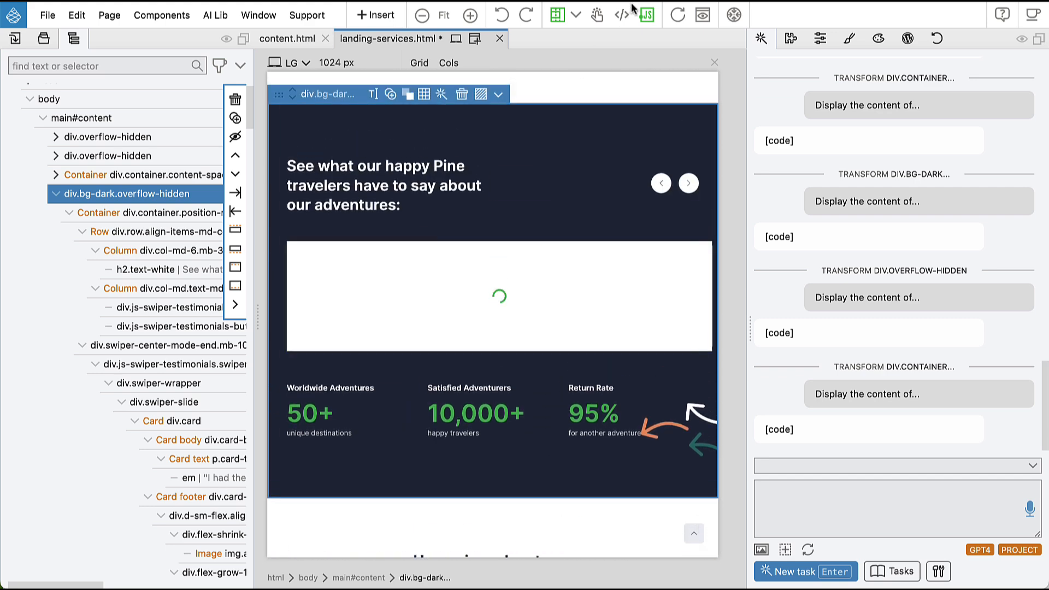
Reload the page so the three Pine traveller reviews and pine-forest blog articles render.
left_click(678, 14)
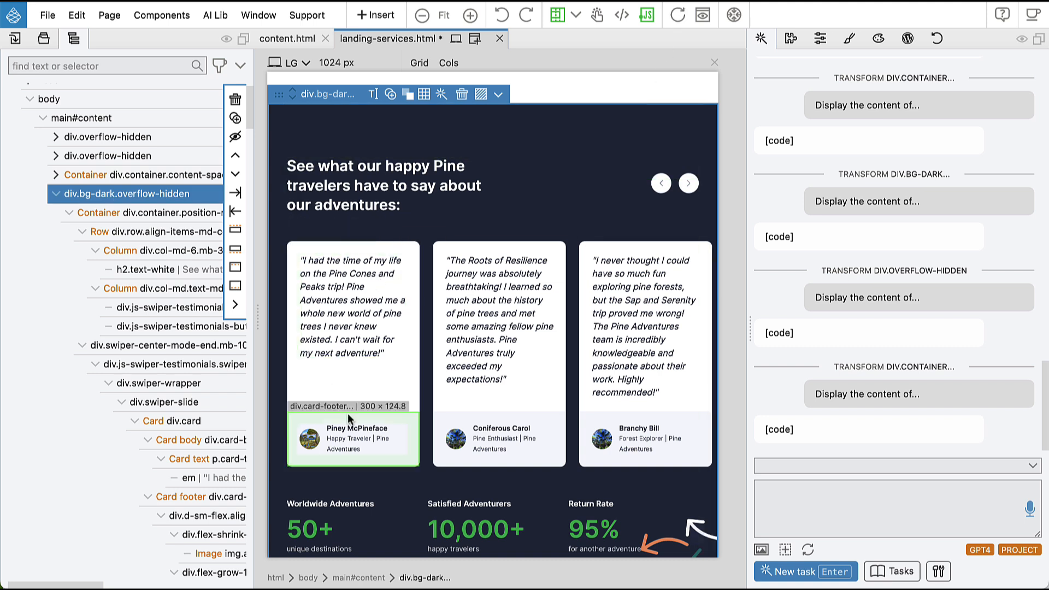
scroll(559, 280, "down", 2)
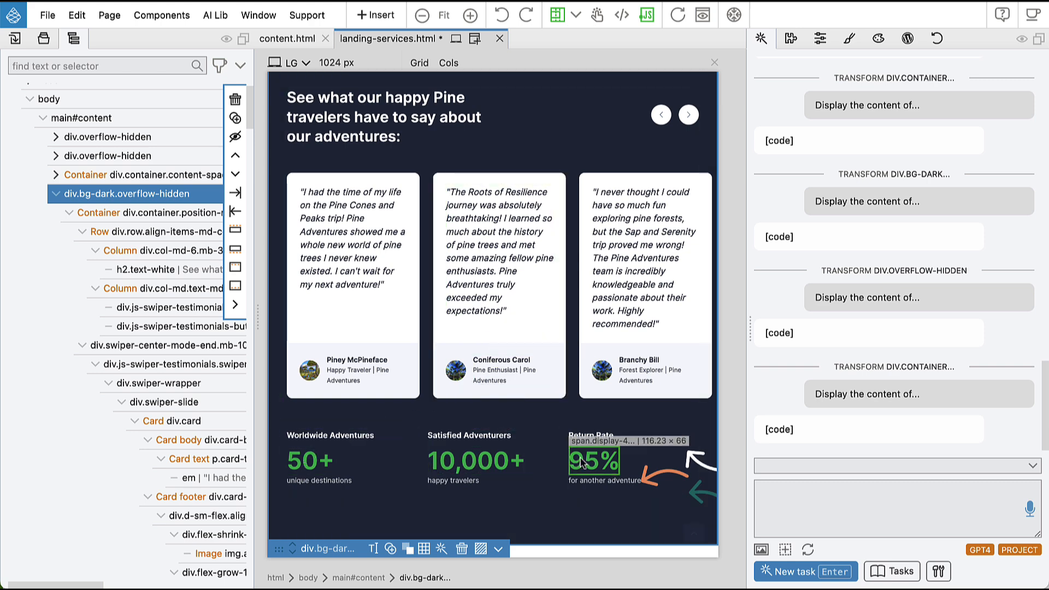
scroll(580, 461, "down", 2)
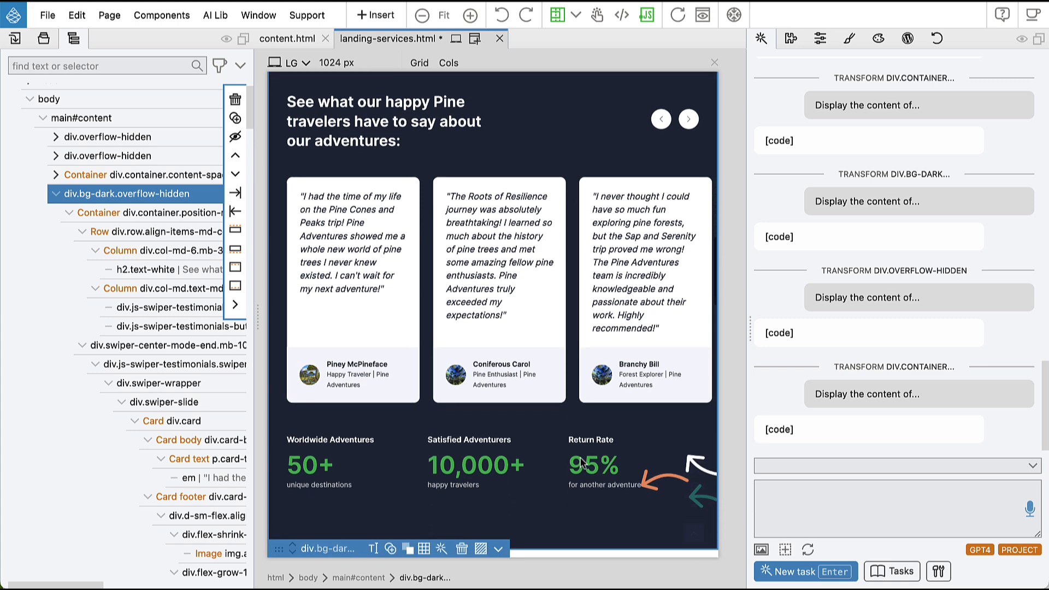
scroll(580, 460, "down", 6)
scroll(579, 461, "down", 3)
scroll(580, 461, "down", 3)
scroll(580, 461, "down", 3)
scroll(580, 461, "down", 3)
scroll(580, 460, "down", 2)
scroll(580, 460, "down", 3)
scroll(579, 461, "down", 2)
scroll(579, 461, "up", 3)
scroll(580, 369, "up", 3)
scroll(601, 296, "up", 2)
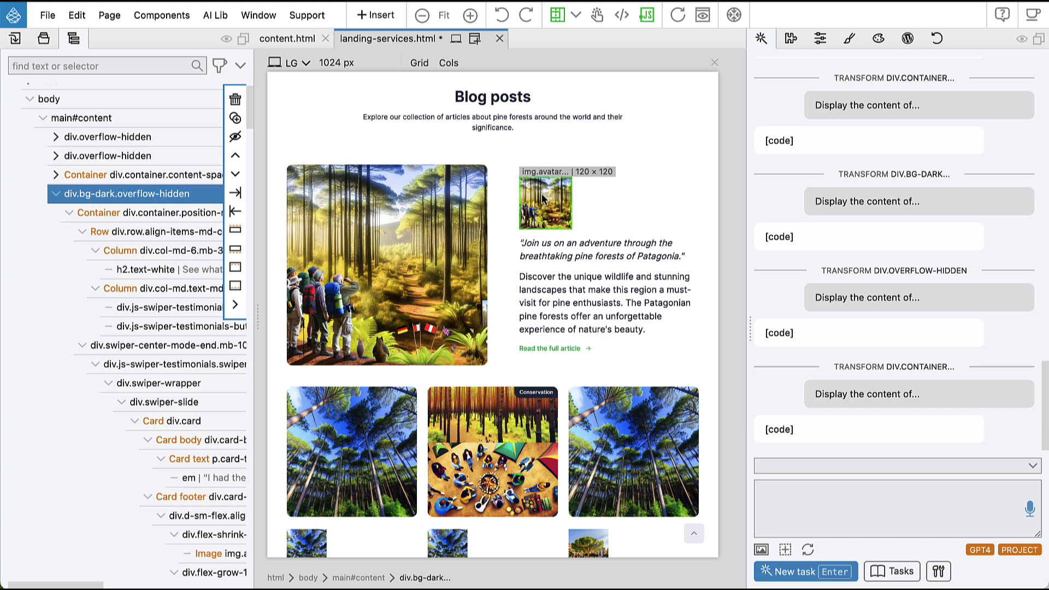
scroll(542, 195, "down", 3)
scroll(492, 247, "down", 2)
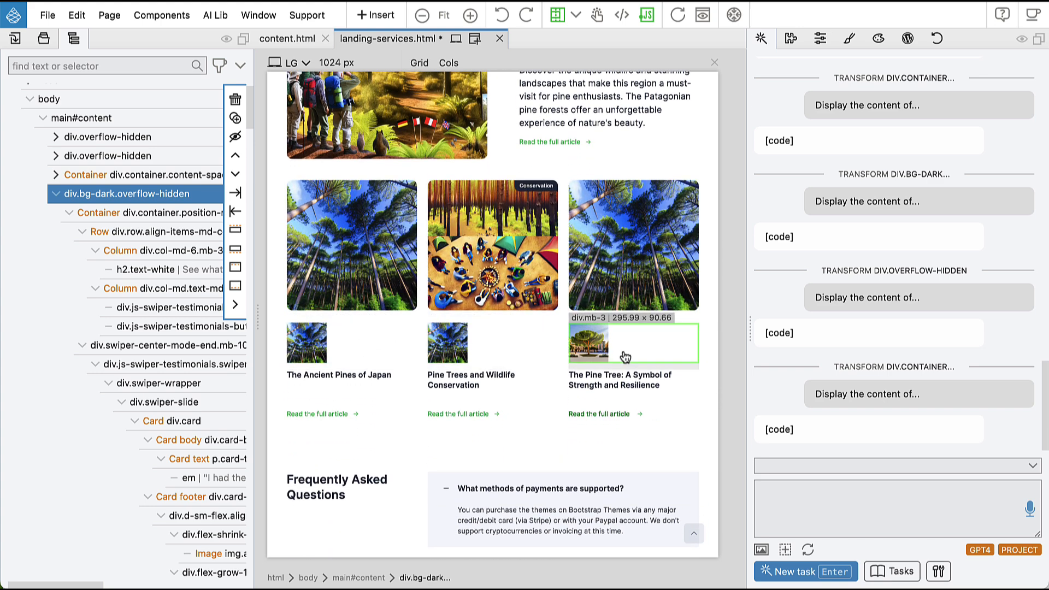
scroll(625, 356, "up", 3)
scroll(625, 356, "up", 2)
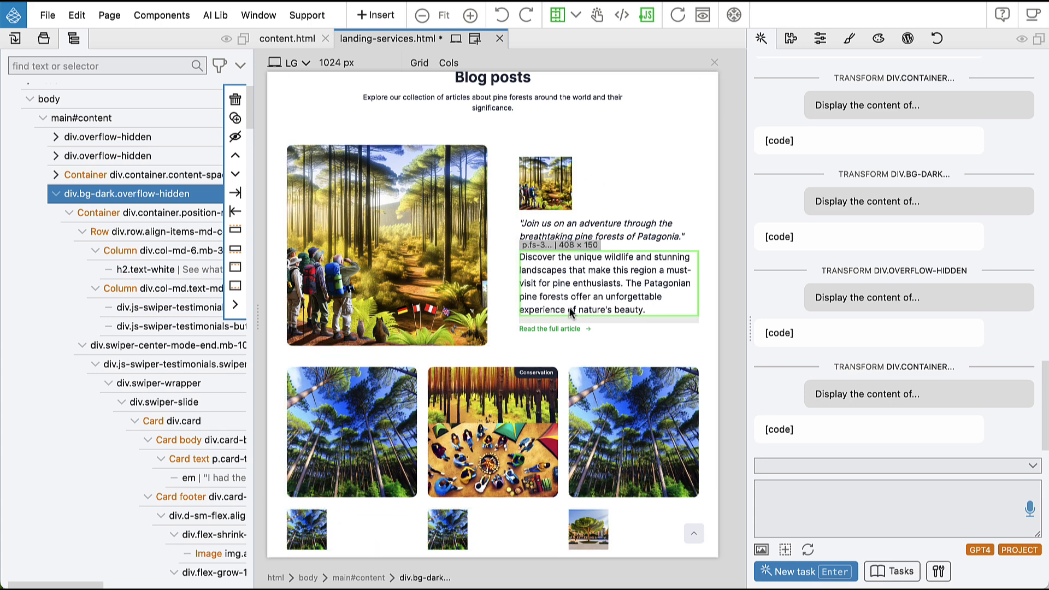
Delete the div.mb-3 avatar rows from the featured post and all three blog cards.
left_click(592, 188)
scroll(593, 188, "down", 3)
scroll(593, 188, "down", 1)
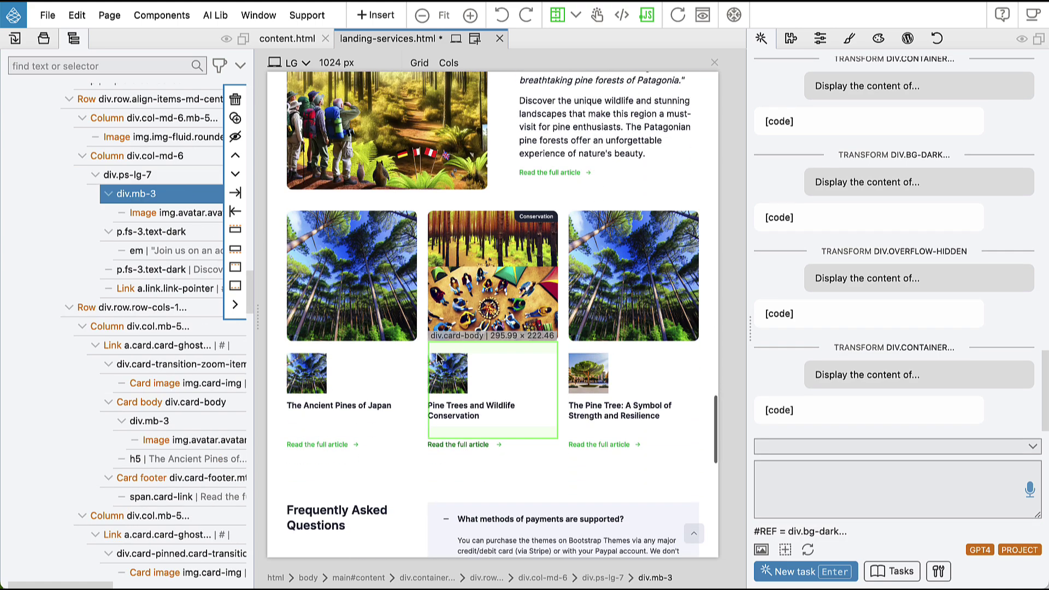
left_click(374, 375)
left_click(517, 379)
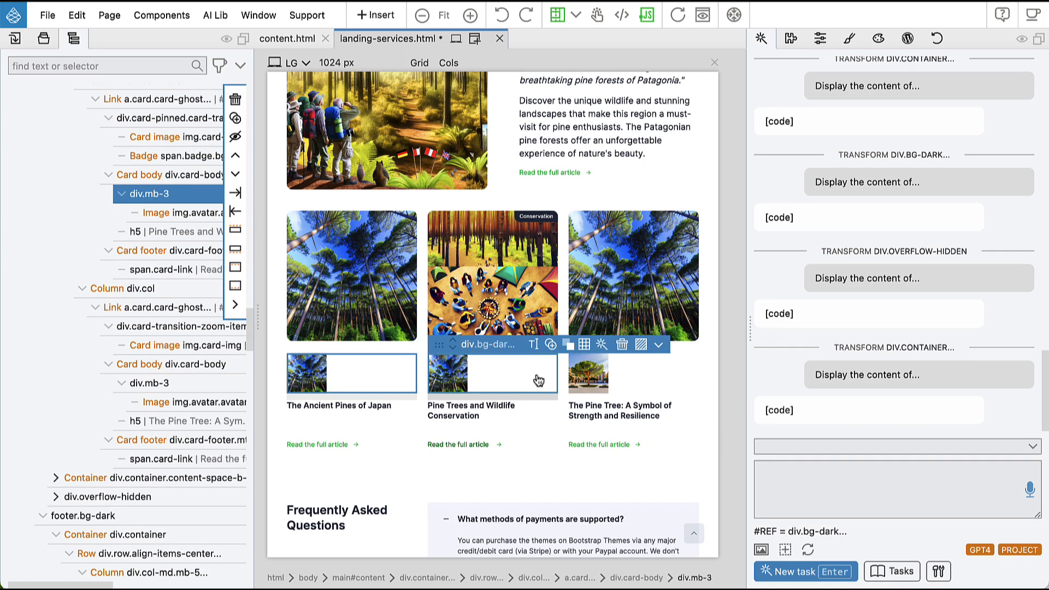
left_click(628, 380)
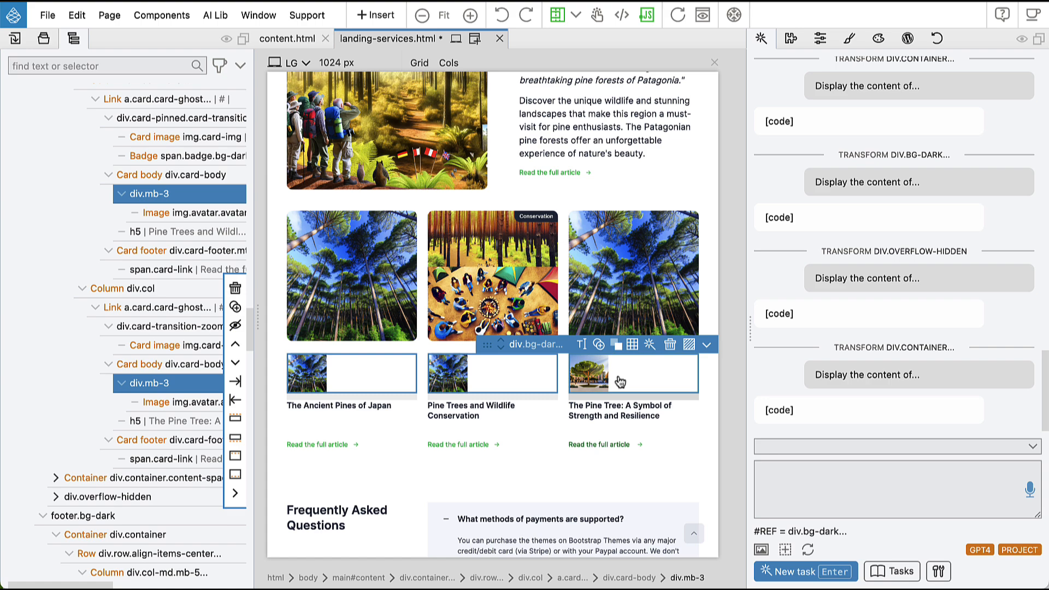
left_click(669, 345)
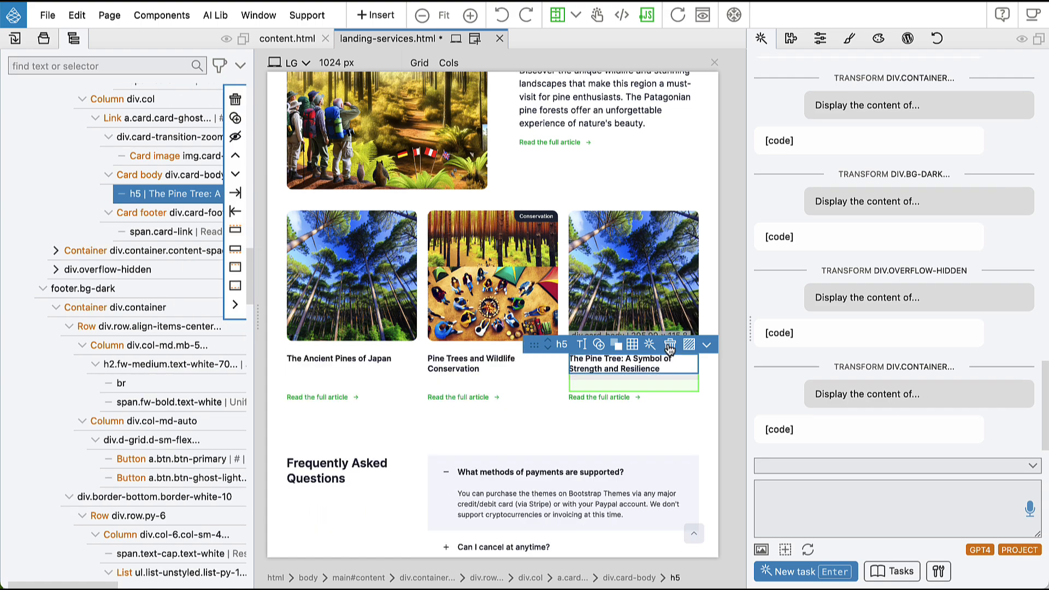
scroll(543, 471, "up", 5)
scroll(544, 471, "up", 5)
scroll(544, 468, "up", 3)
scroll(544, 465, "down", 3)
scroll(544, 465, "down", 3)
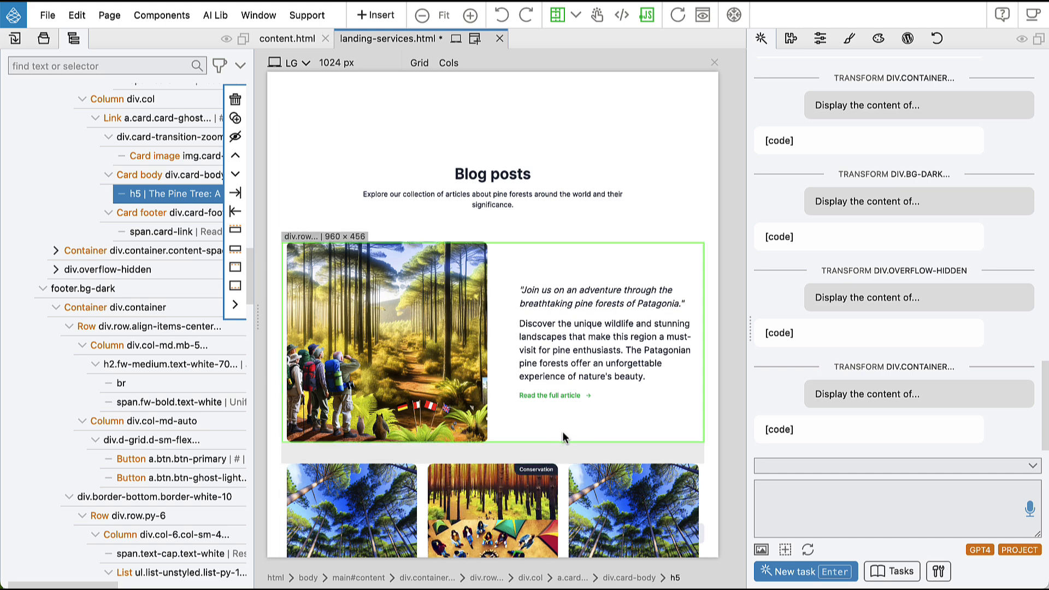
scroll(564, 439, "down", 4)
scroll(563, 437, "down", 4)
scroll(563, 438, "down", 3)
scroll(562, 438, "down", 2)
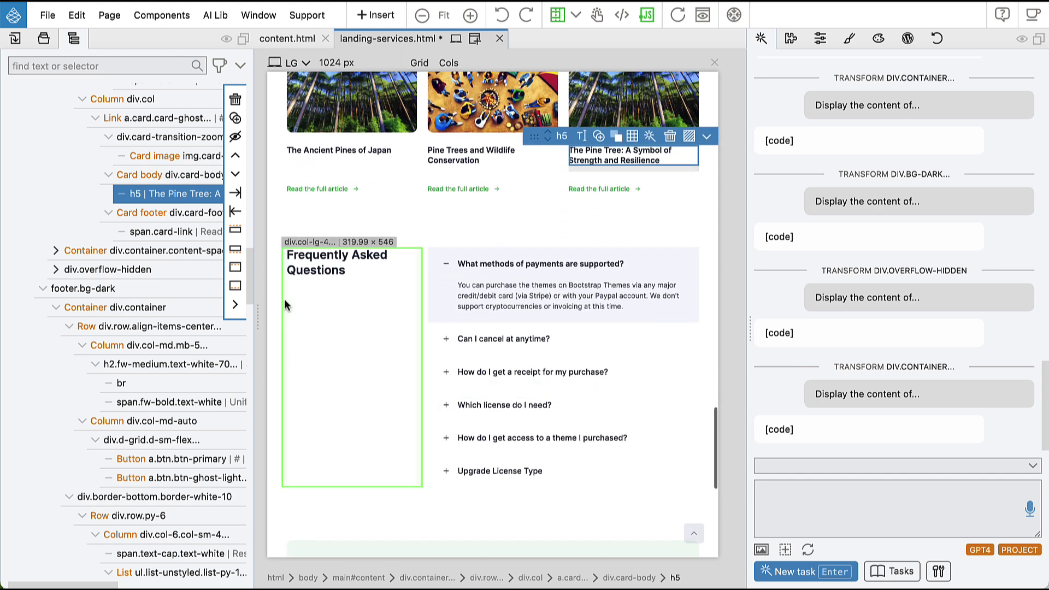
Have the AI fill the FAQ section with the FAQ reference from content.html.
left_click(129, 252)
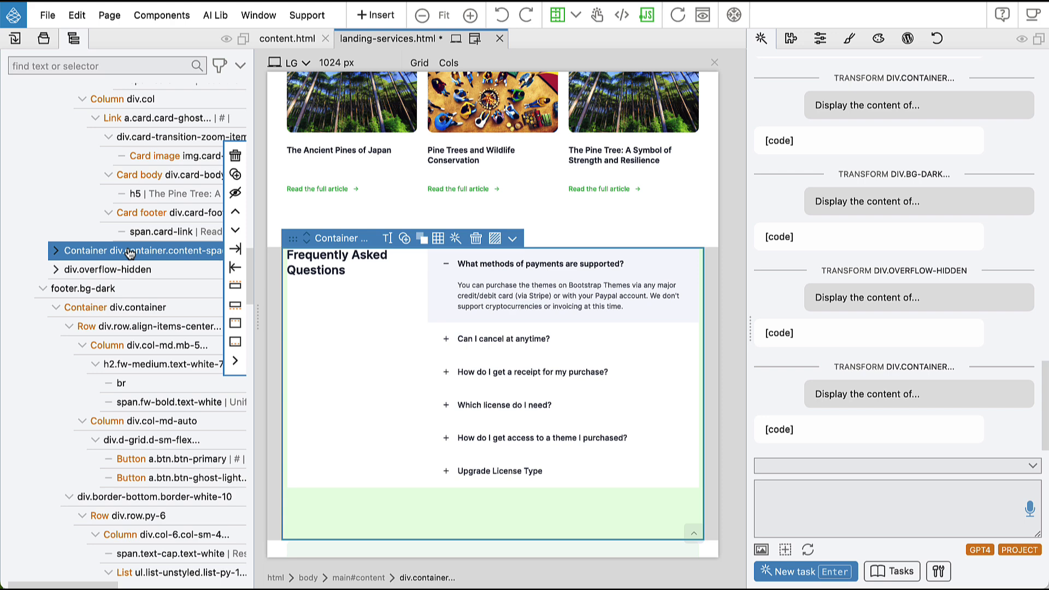
left_click(455, 238)
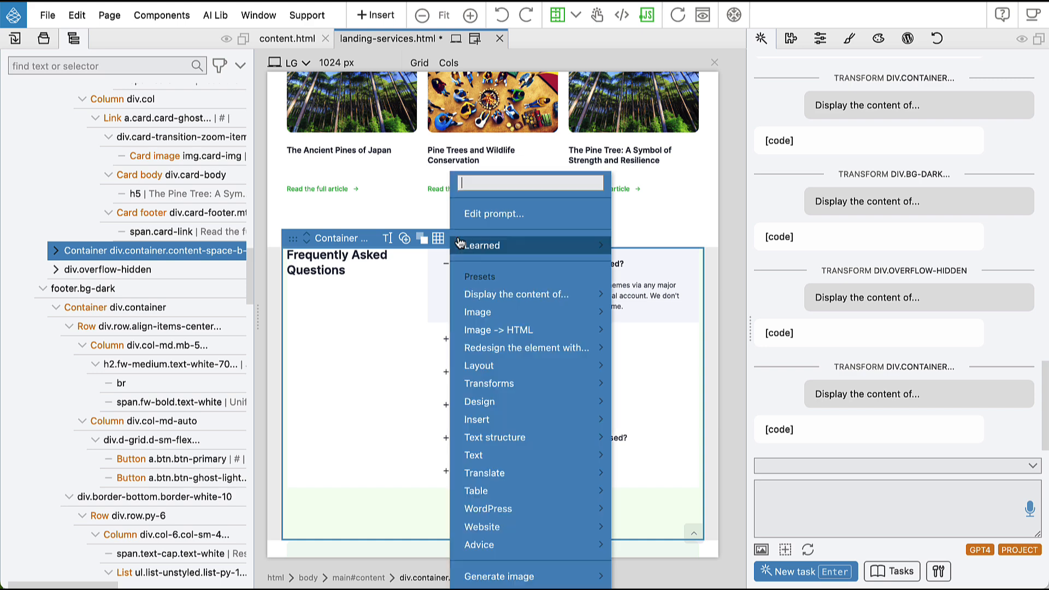
mouse_move(516, 295)
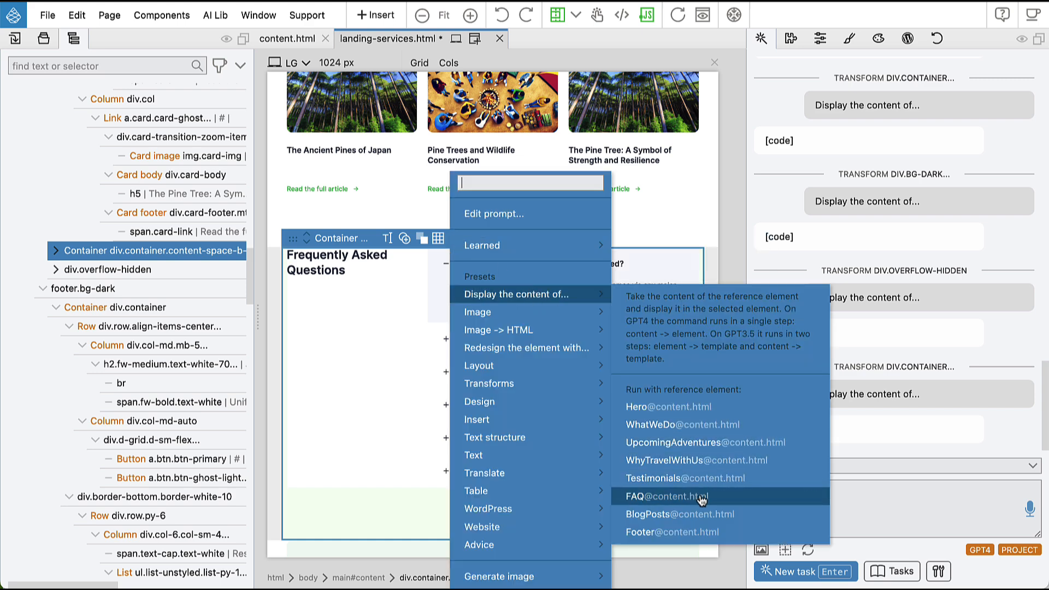
left_click(700, 498)
scroll(699, 493, "down", 5)
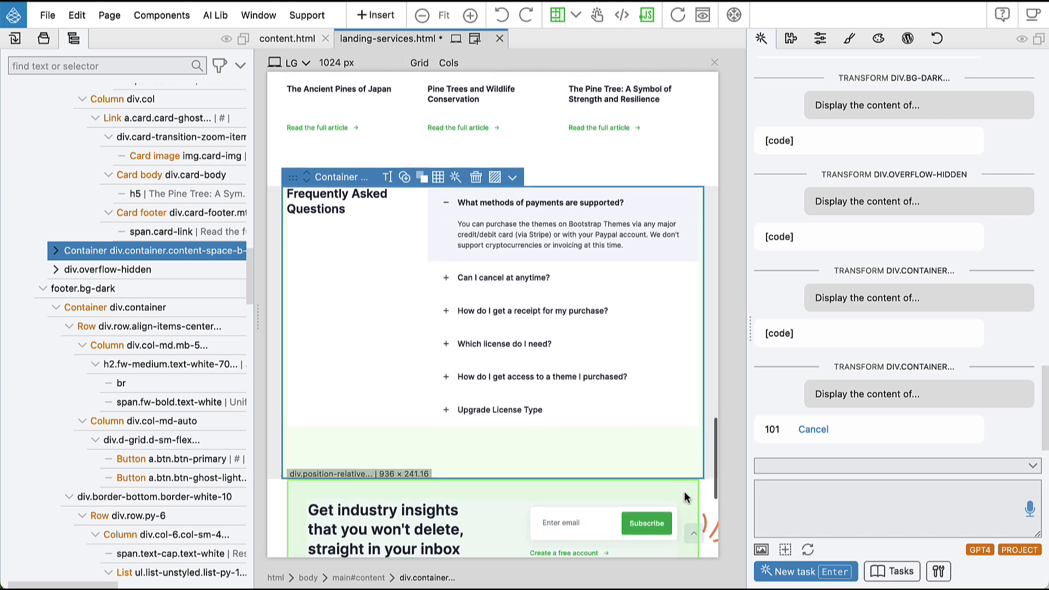
scroll(688, 494, "down", 5)
scroll(687, 496, "up", 2)
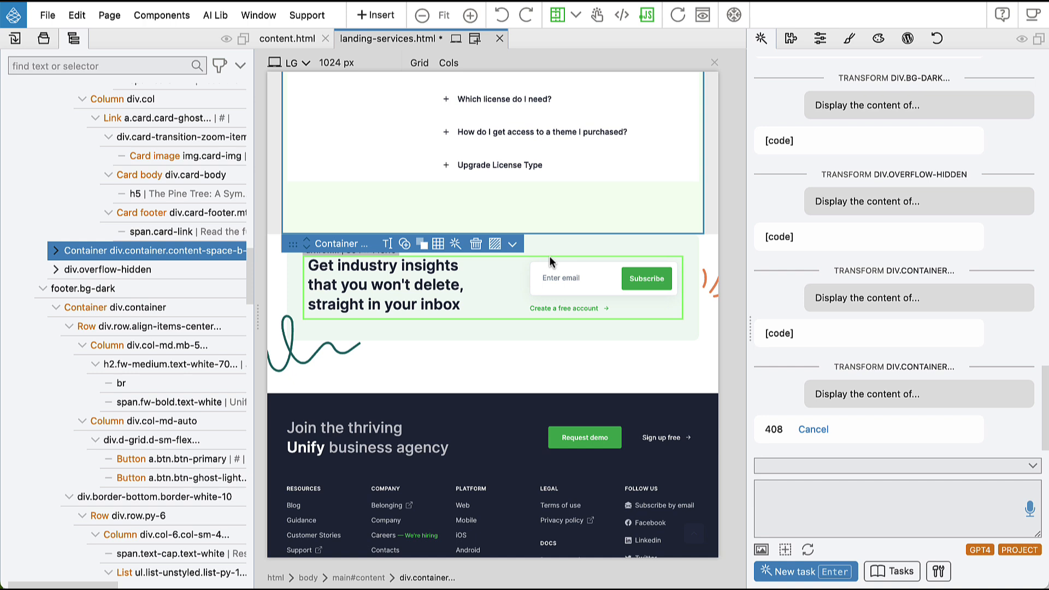
Have the AI fill footer.bg-dark with its reference content from content.html.
left_click(492, 410)
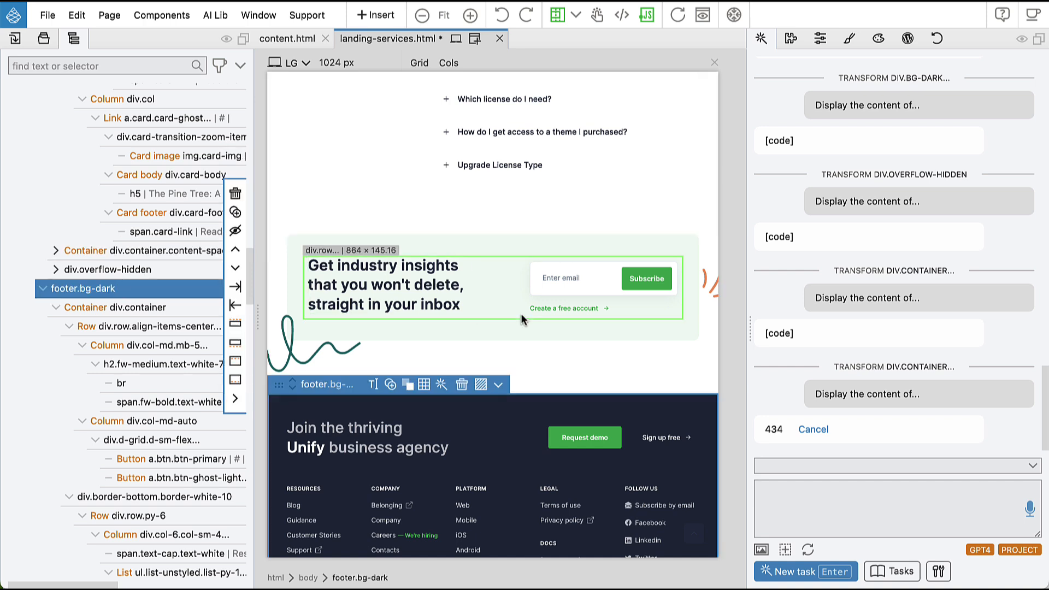
scroll(521, 314, "down", 3)
left_click(442, 292)
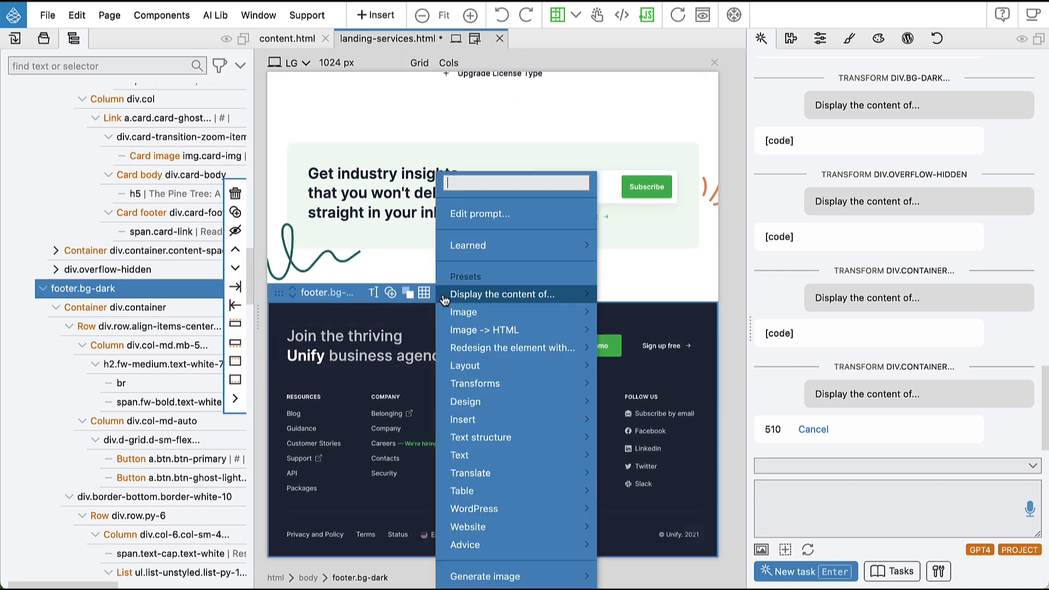
mouse_move(502, 293)
left_click(658, 532)
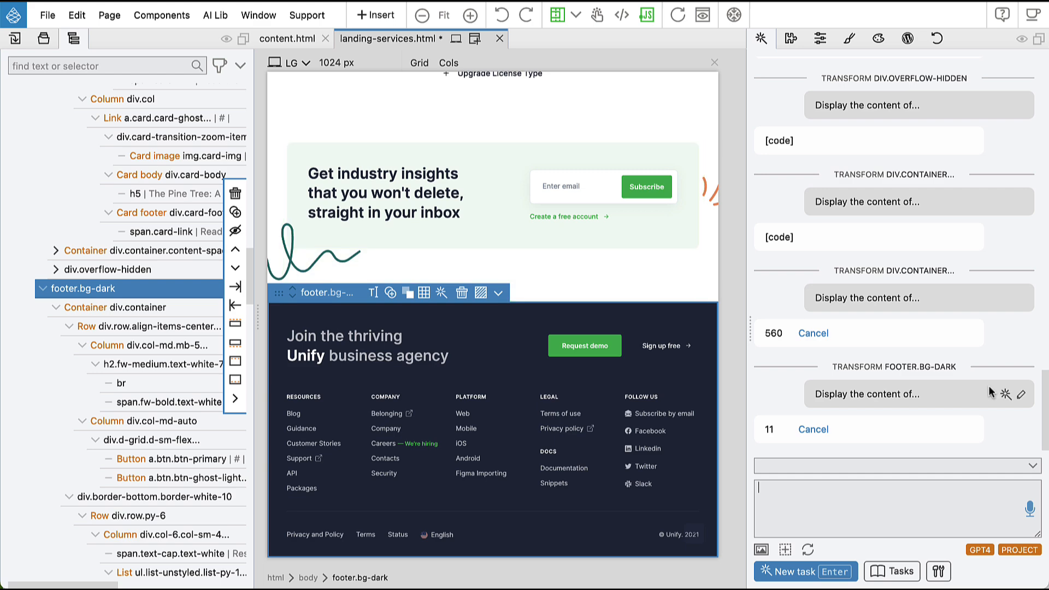
Save an AI project brief: landing page for Pine Adventures, a travel agency exploring Pine trees worldwide.
left_click(940, 572)
scroll(594, 308, "down", 3)
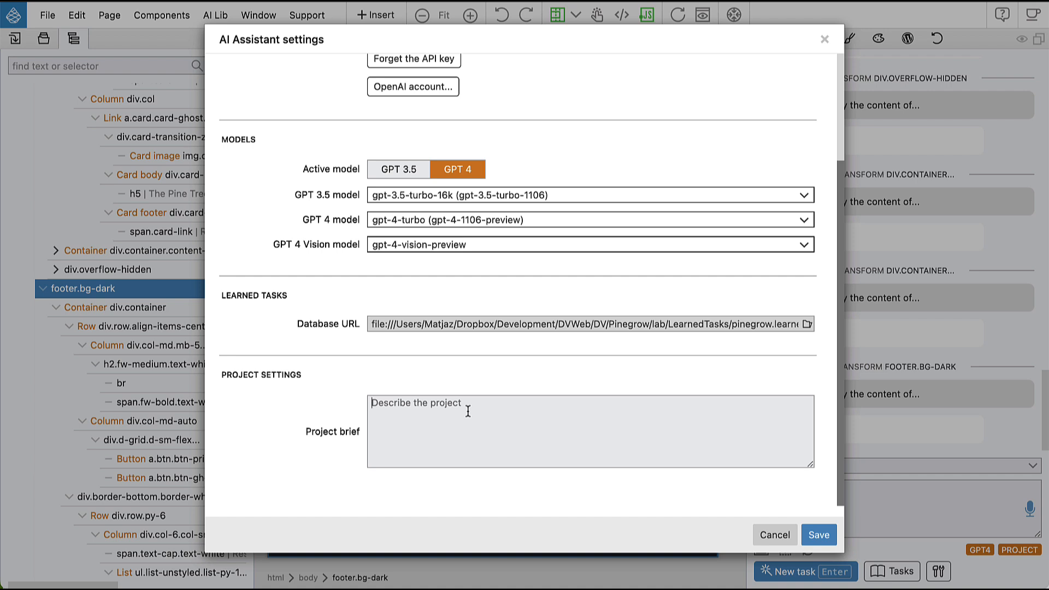
left_click(467, 410)
type("A landing page for Pine Adventures, a")
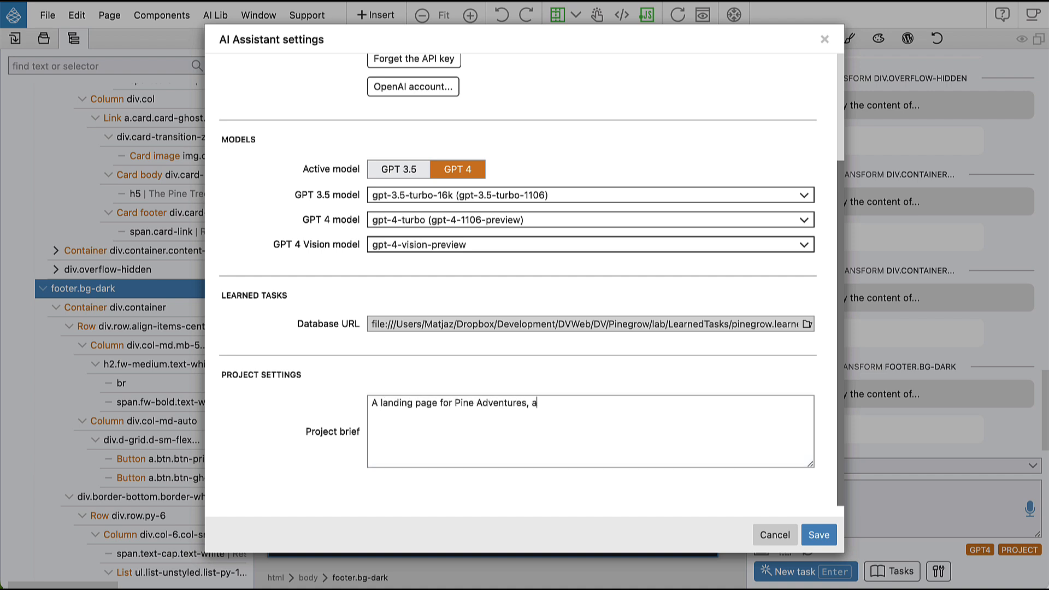
type(" travel agency specializing in exploring Pine trees all around the world.")
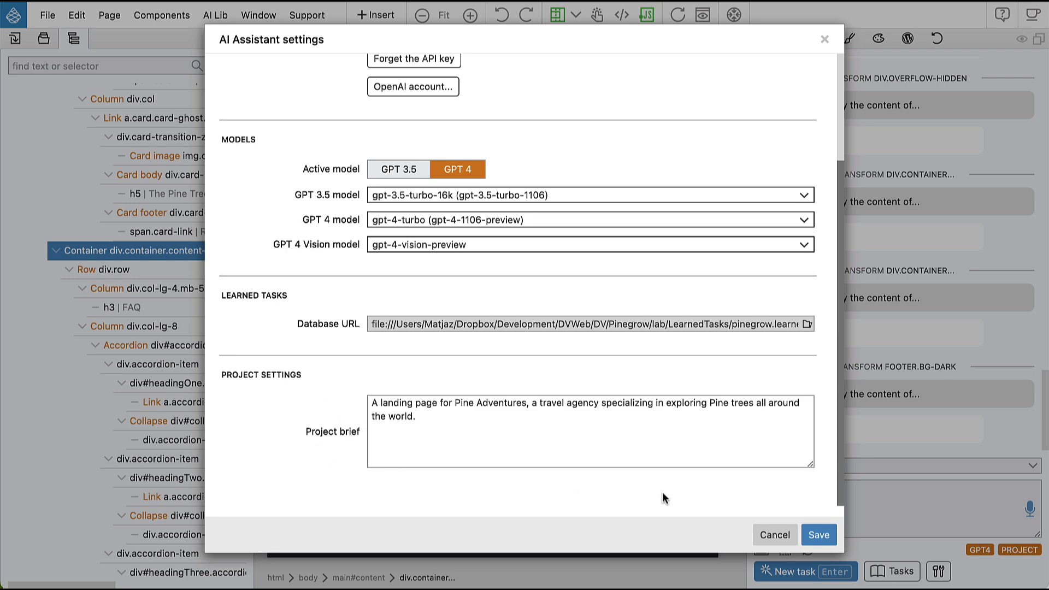
left_click(818, 535)
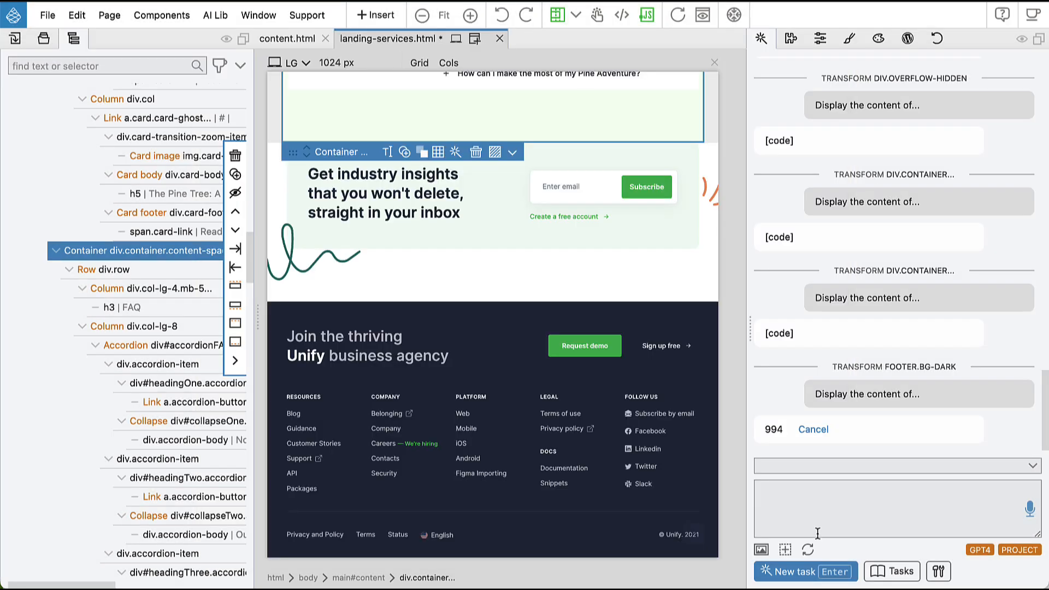
scroll(572, 399, "up", 3)
scroll(573, 399, "up", 5)
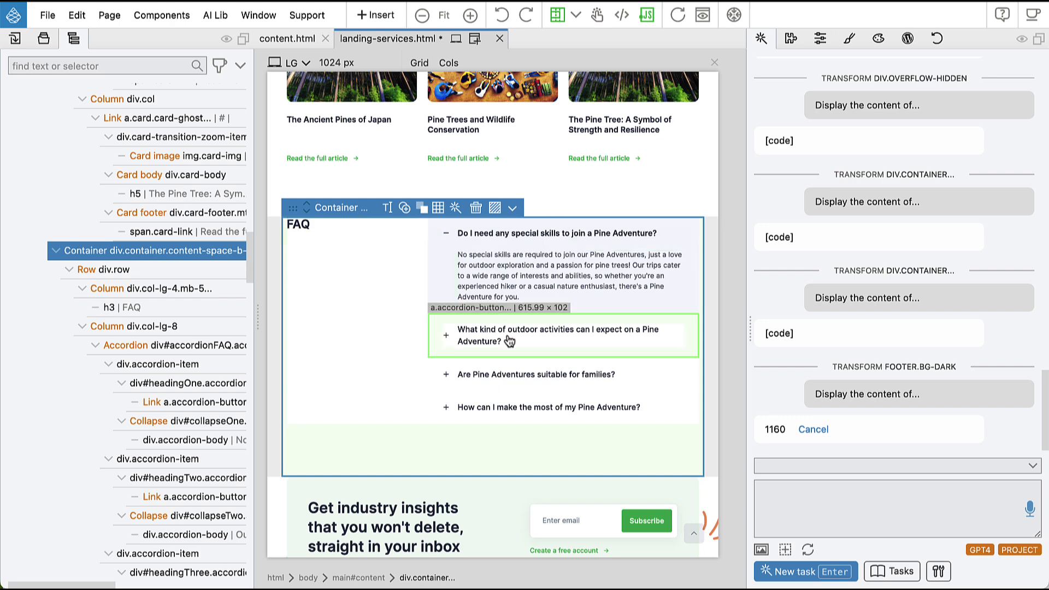
left_click(509, 340)
left_click(502, 378)
left_click(502, 408)
left_click(509, 234)
scroll(508, 240, "down", 5)
scroll(508, 240, "down", 5)
left_click(459, 285)
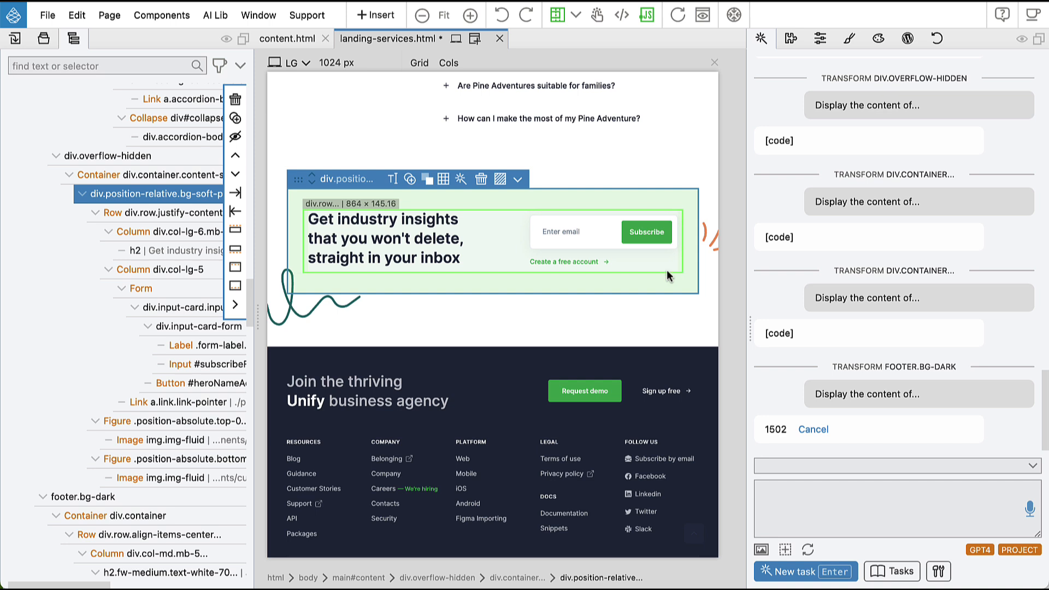
Redesign the subscribe box to the project brief, then ask the assistant to keep the original colours.
left_click(462, 179)
mouse_move(667, 351)
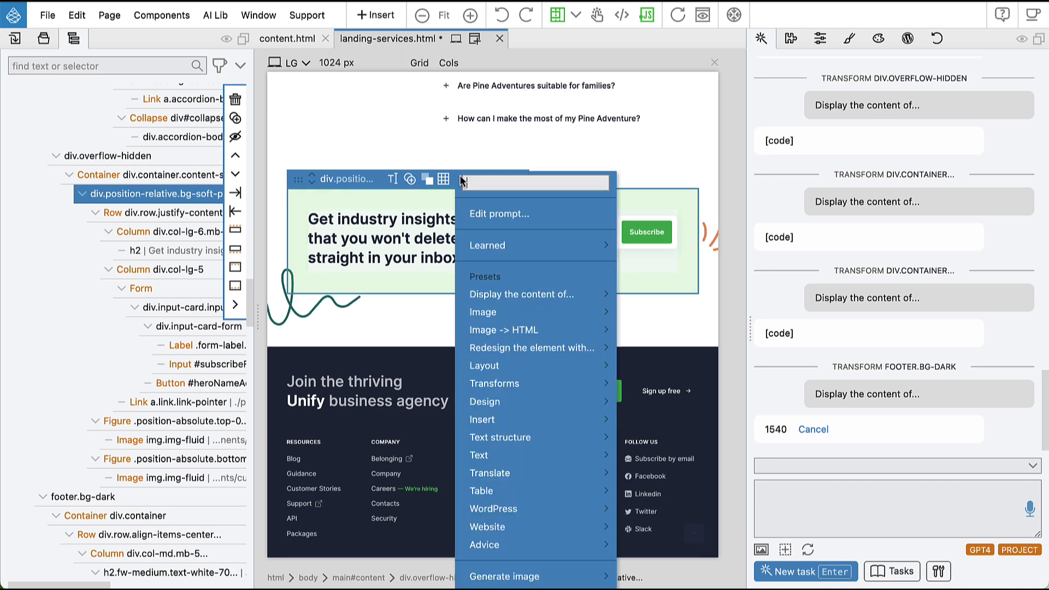
mouse_move(531, 348)
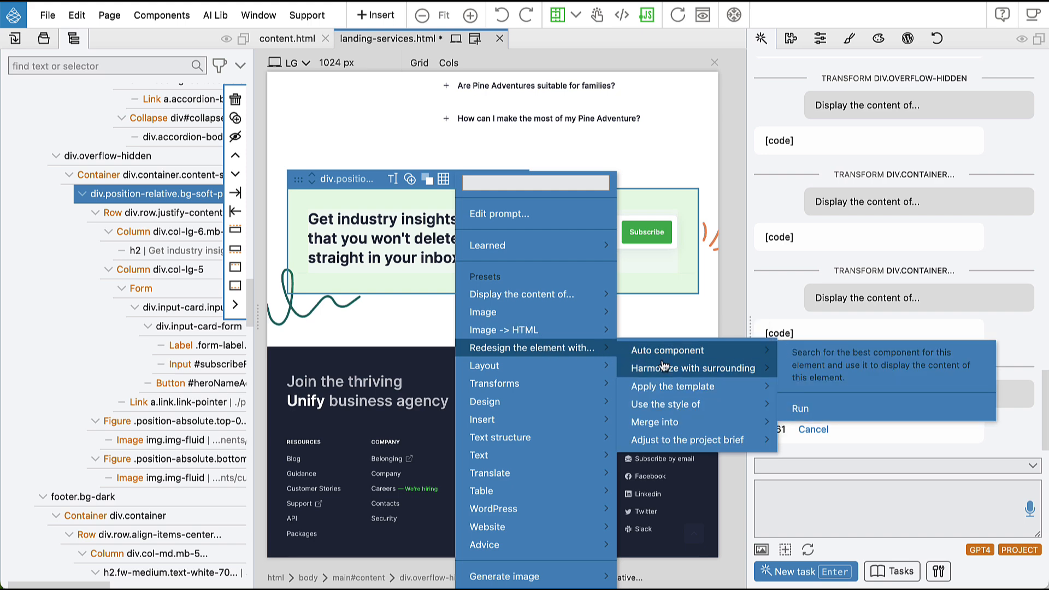
mouse_move(688, 441)
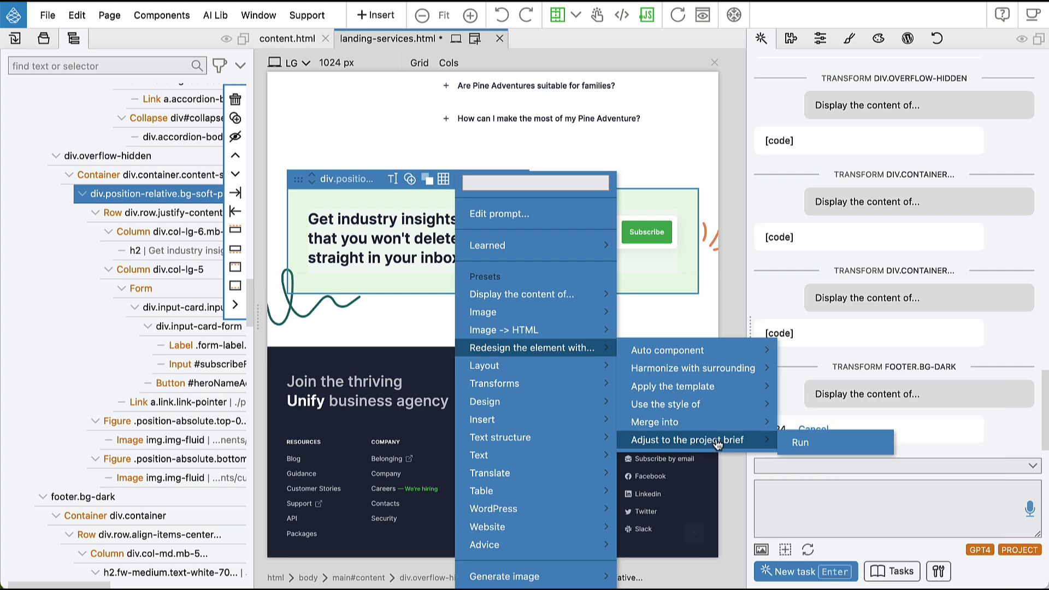
left_click(719, 443)
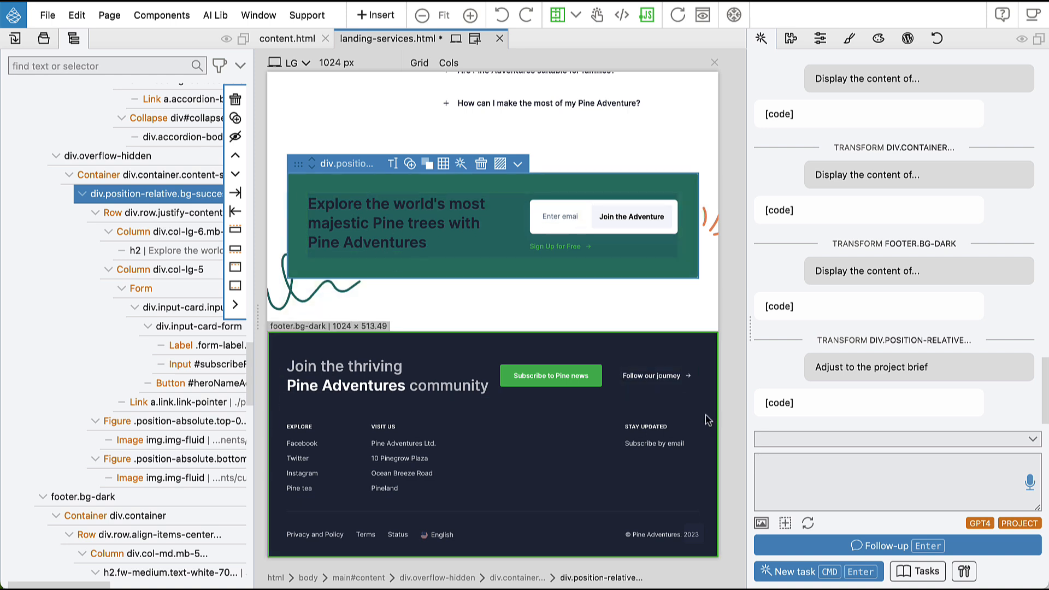
left_click(799, 472)
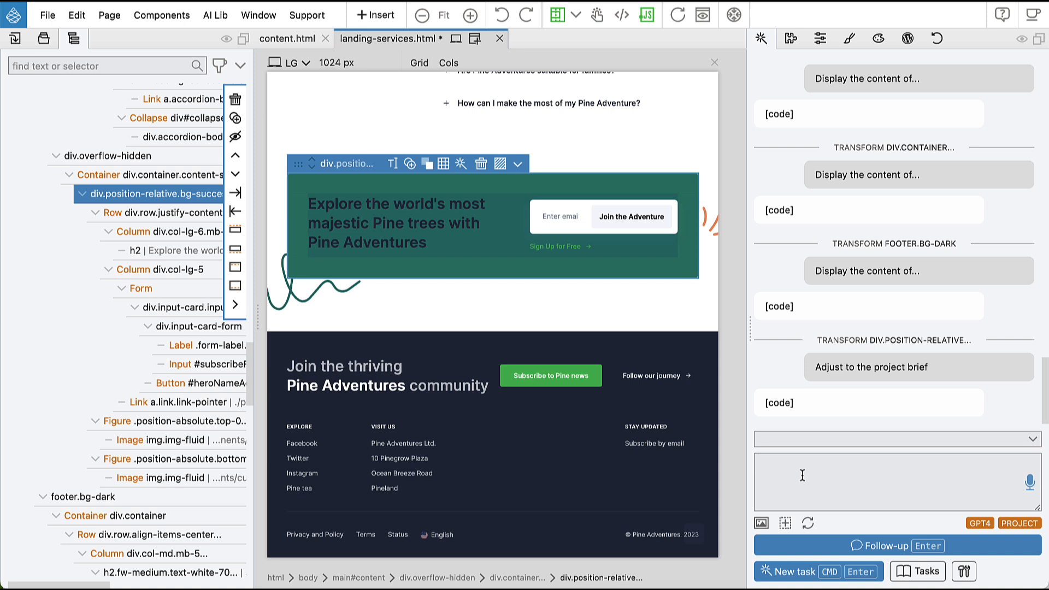
type("Use original colors, just change the content and labels.")
key("Return")
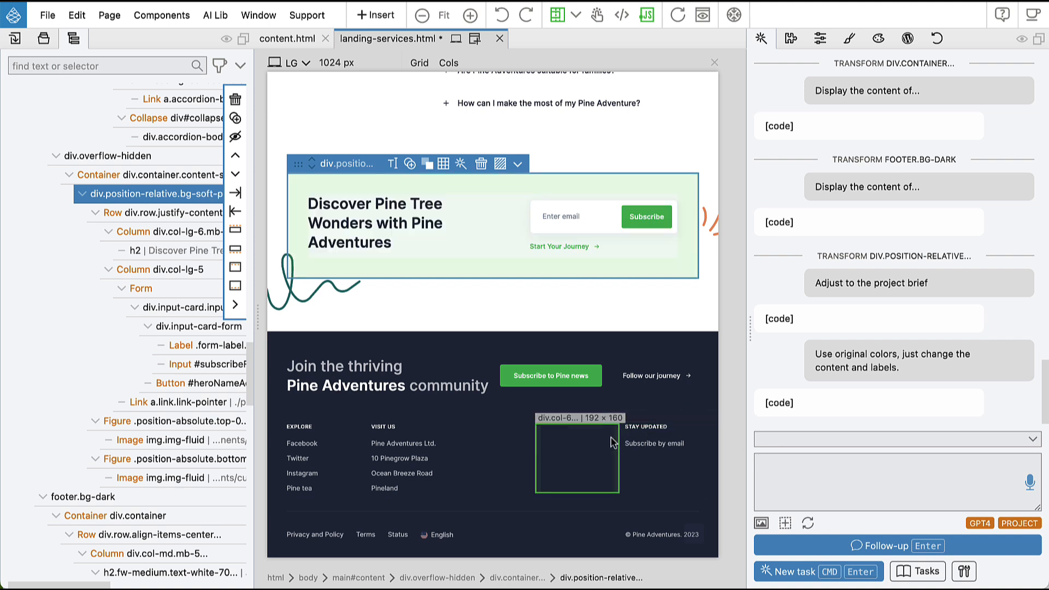
scroll(602, 443, "up", 3)
scroll(603, 443, "up", 4)
scroll(603, 443, "up", 4)
scroll(603, 442, "up", 4)
scroll(603, 442, "up", 4)
scroll(605, 445, "up", 4)
scroll(605, 445, "up", 4)
scroll(605, 445, "up", 3)
scroll(605, 445, "up", 4)
scroll(606, 446, "up", 4)
scroll(605, 446, "up", 4)
scroll(605, 445, "up", 2)
scroll(605, 446, "up", 4)
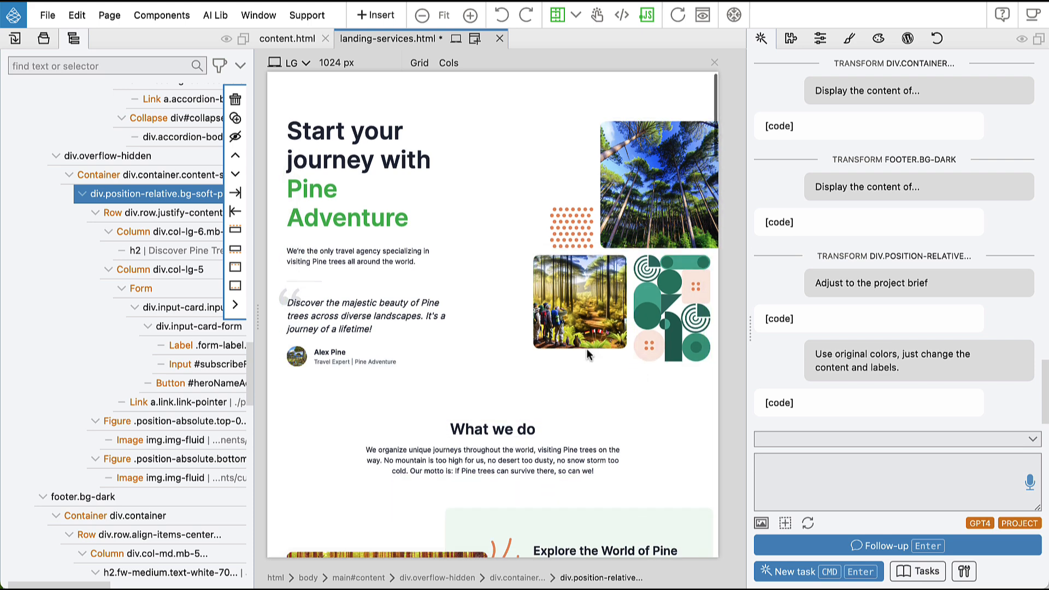
scroll(589, 354, "down", 5)
scroll(590, 354, "down", 5)
scroll(588, 354, "down", 5)
scroll(589, 355, "down", 3)
scroll(590, 354, "down", 5)
scroll(589, 354, "down", 2)
scroll(586, 354, "down", 3)
scroll(586, 354, "down", 4)
scroll(586, 354, "down", 2)
scroll(586, 354, "down", 5)
scroll(585, 354, "down", 1)
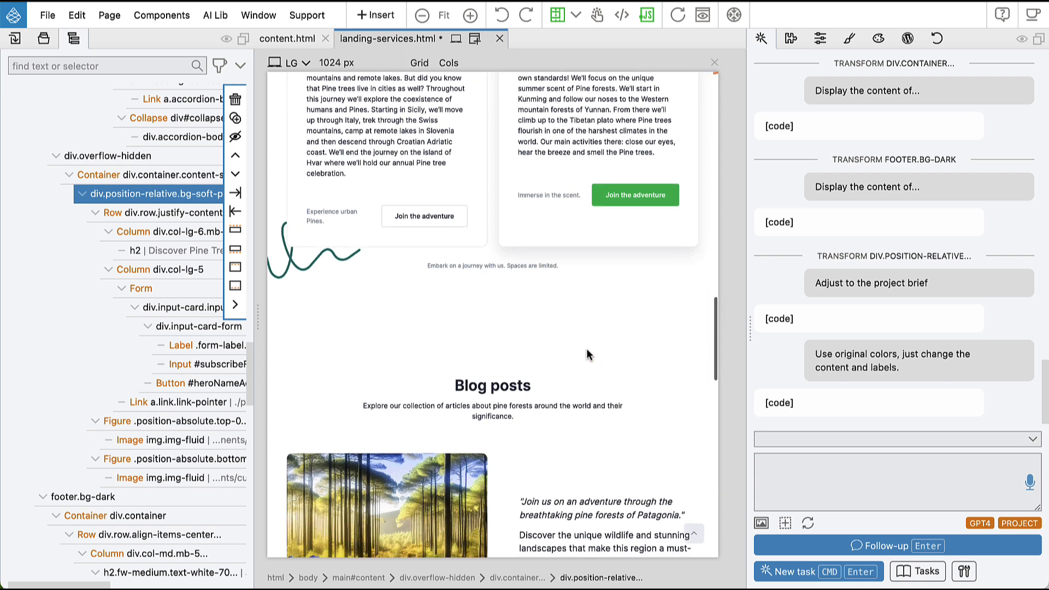
scroll(586, 355, "down", 3)
scroll(586, 354, "down", 4)
scroll(585, 355, "down", 1)
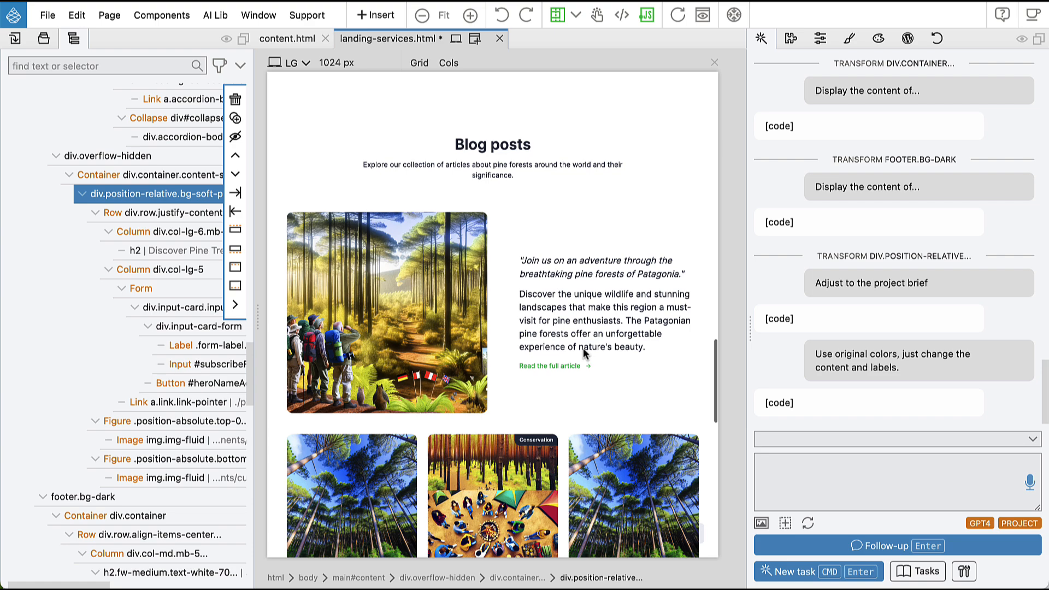
scroll(586, 354, "down", 4)
scroll(586, 354, "down", 4)
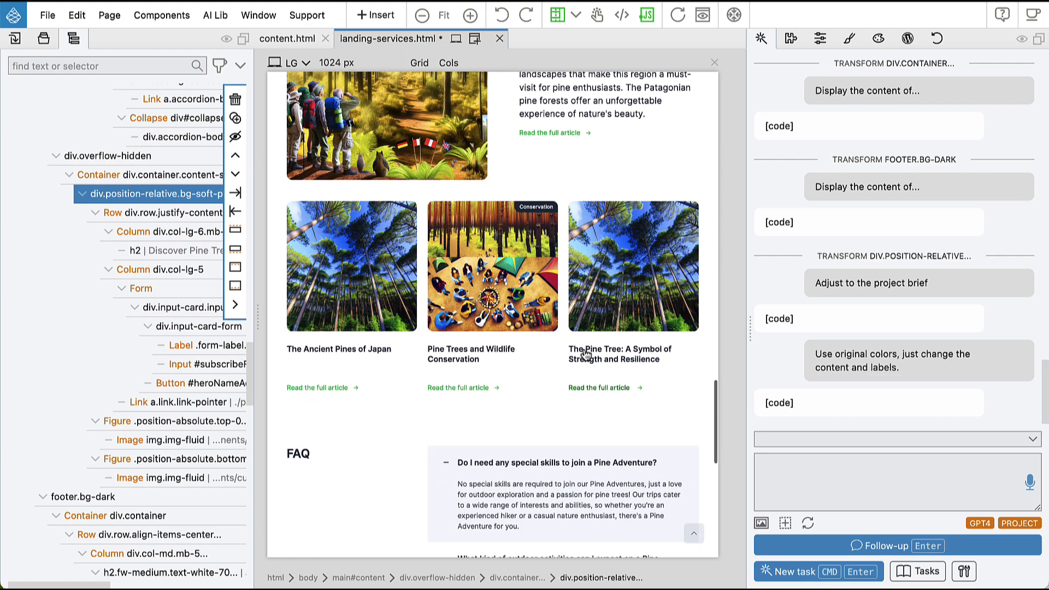
scroll(585, 354, "up", 8)
scroll(586, 355, "up", 4)
scroll(586, 355, "up", 1)
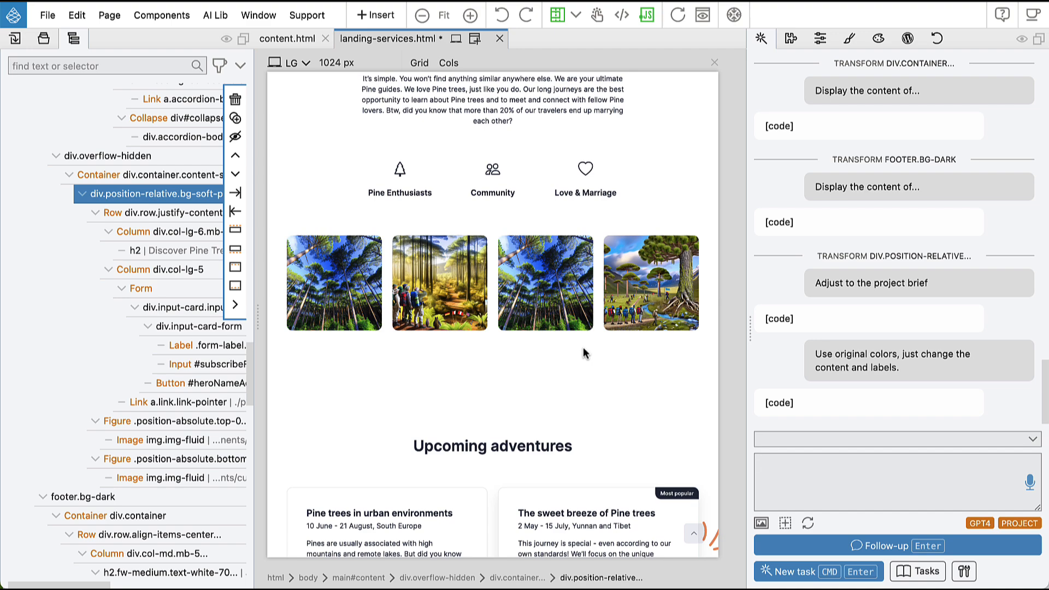
scroll(544, 332, "up", 5)
scroll(491, 287, "up", 5)
scroll(392, 252, "up", 1)
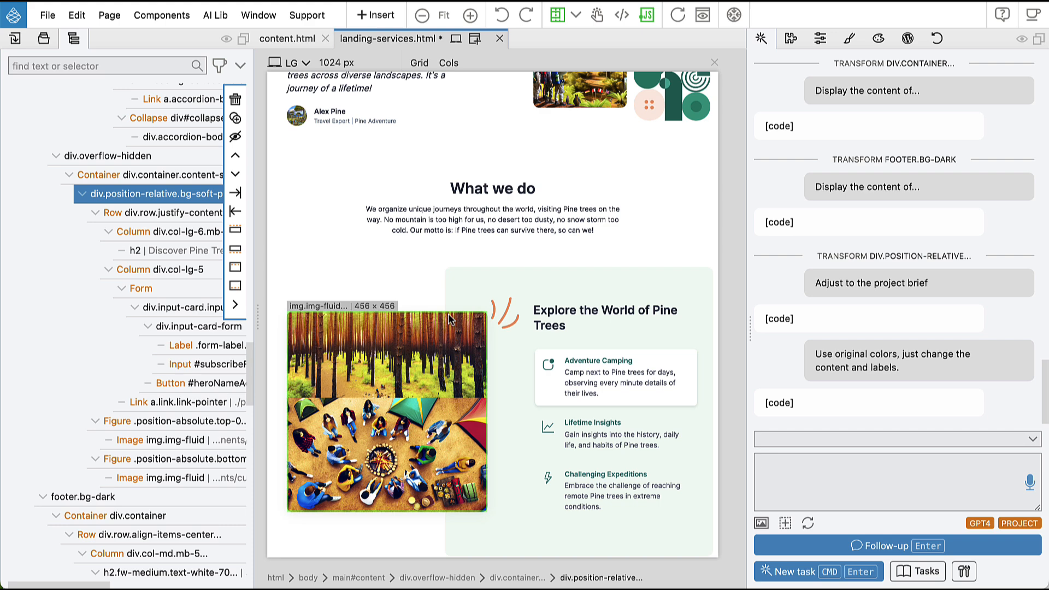
scroll(450, 320, "up", 5)
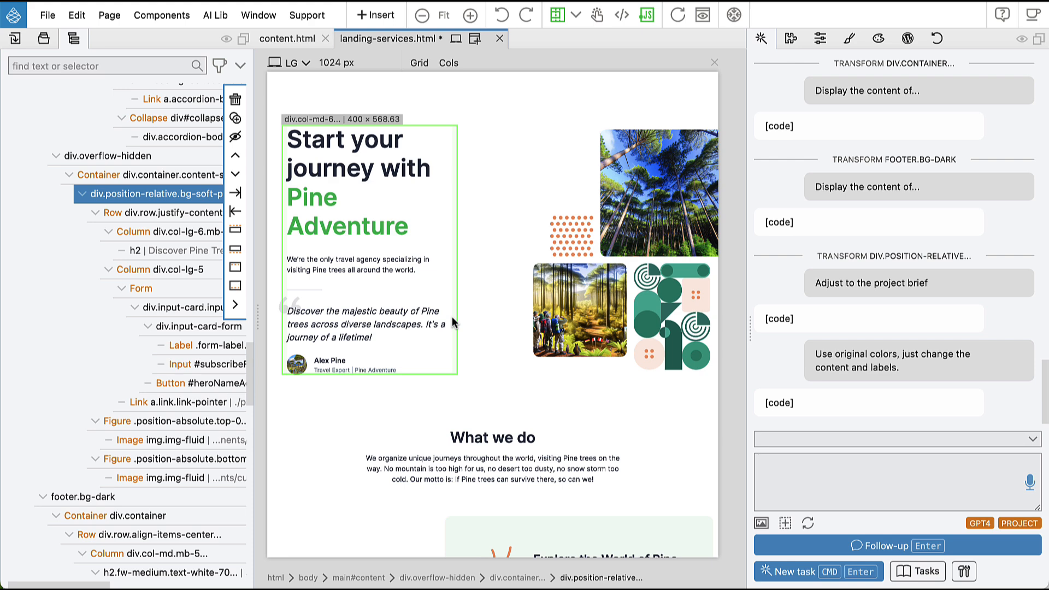
scroll(453, 322, "down", 3)
scroll(454, 322, "down", 4)
scroll(453, 322, "down", 2)
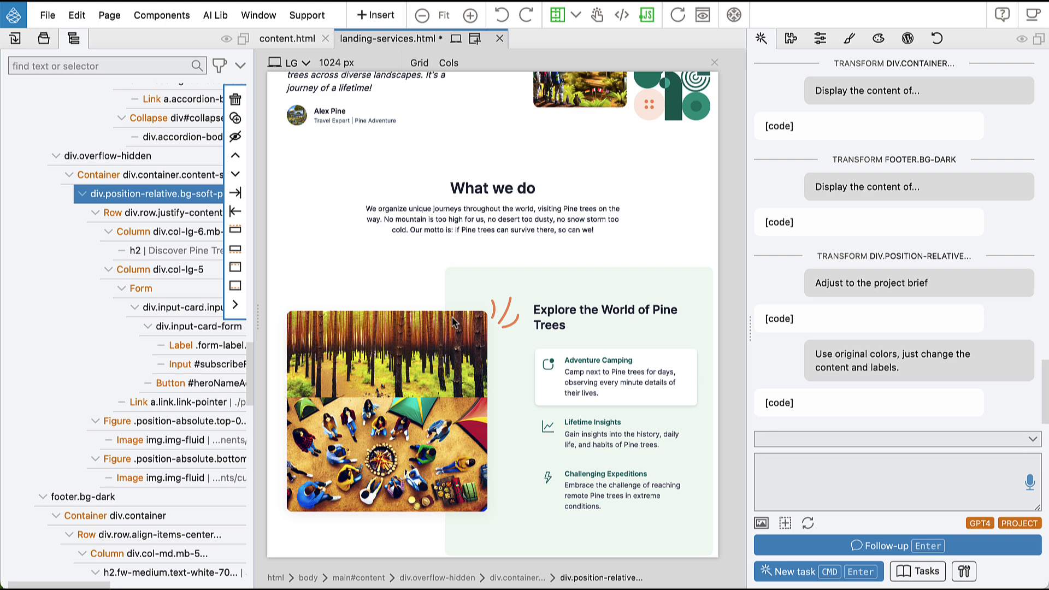
scroll(455, 322, "down", 3)
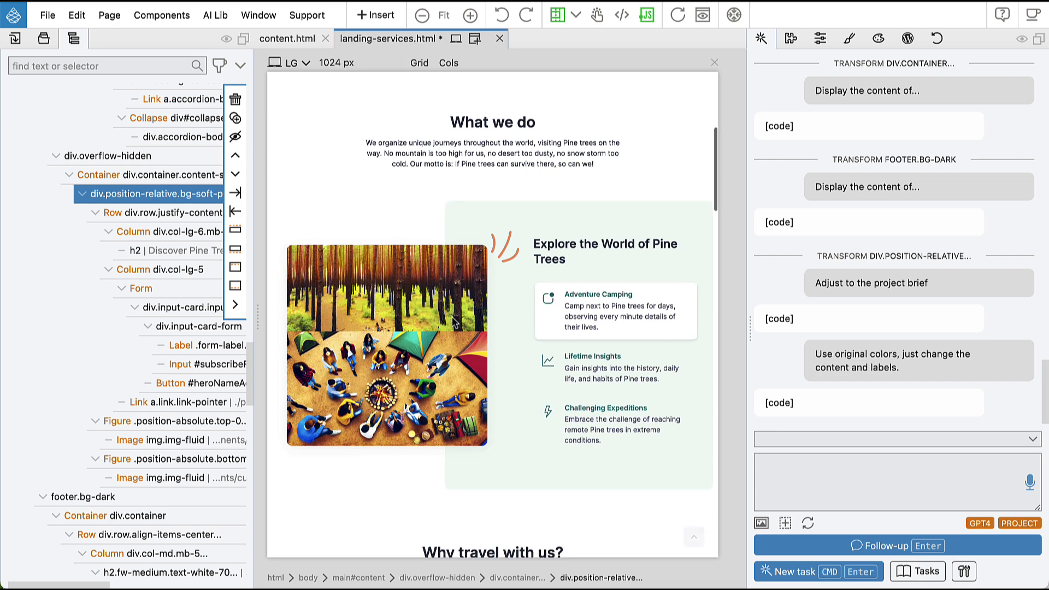